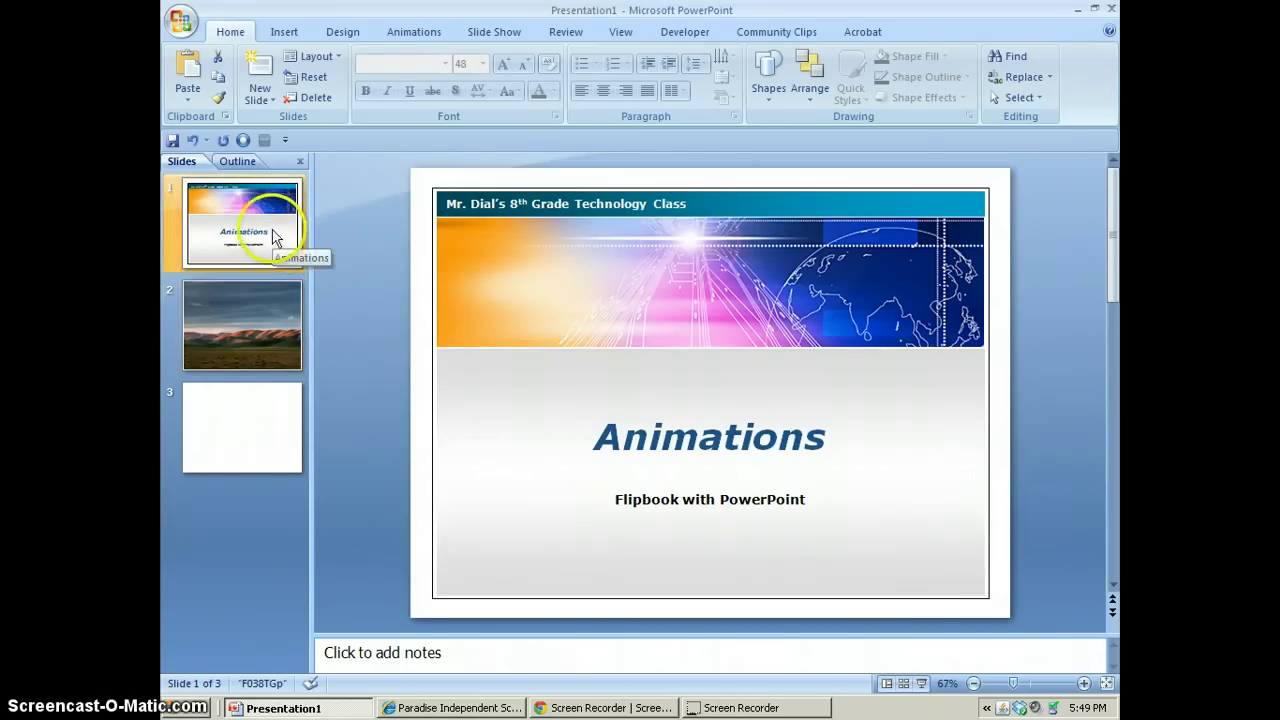
Look over the blank slide 3, then settle on landscape slide 2 for editing
left_click(270, 331)
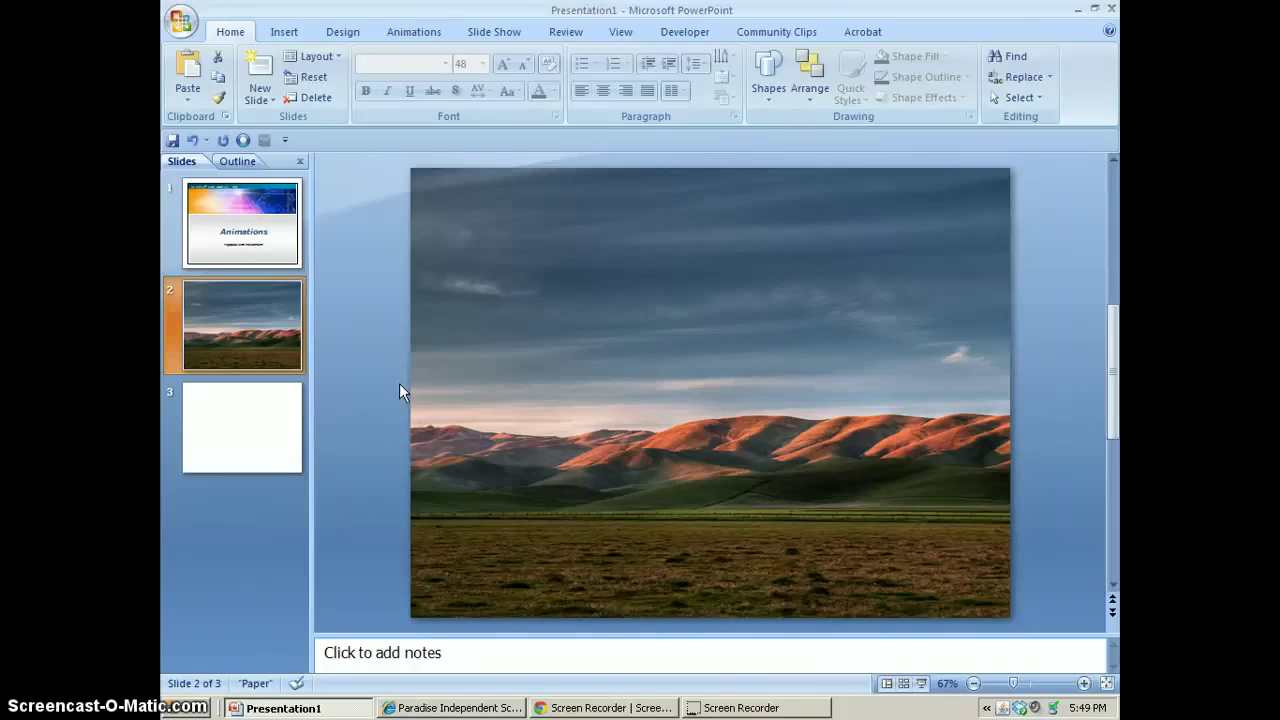
left_click(271, 423)
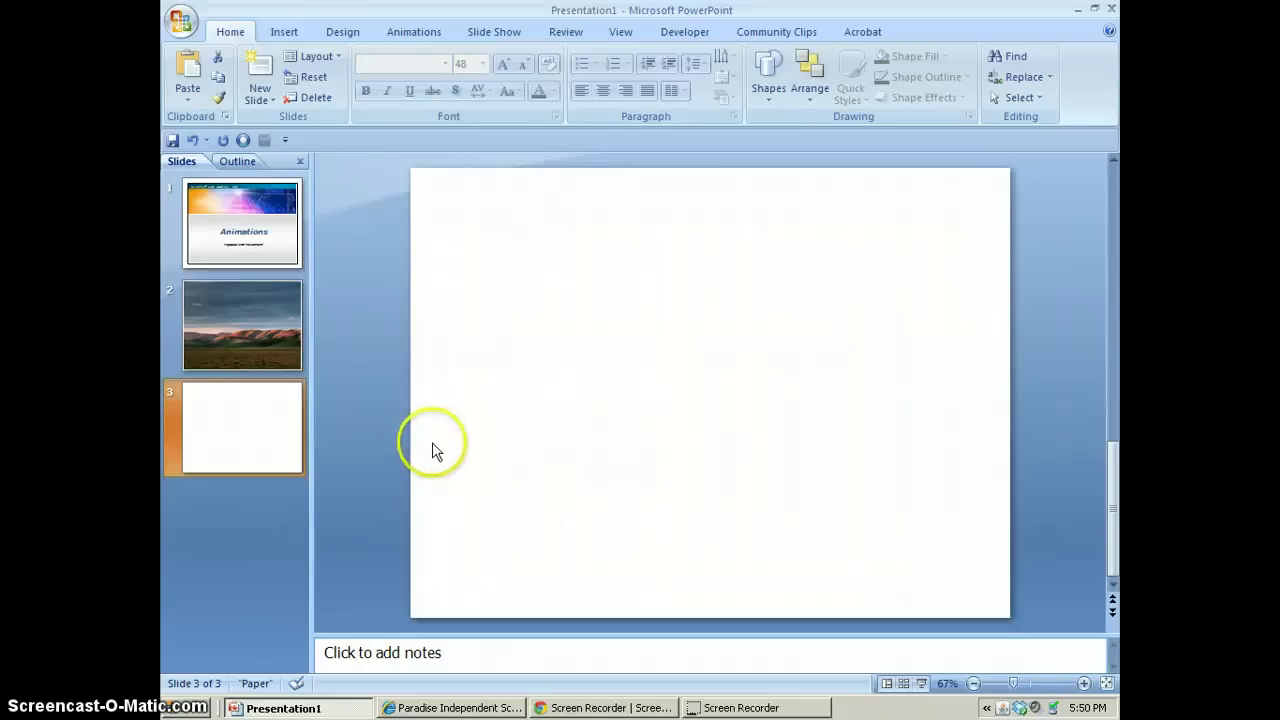
left_click(256, 327)
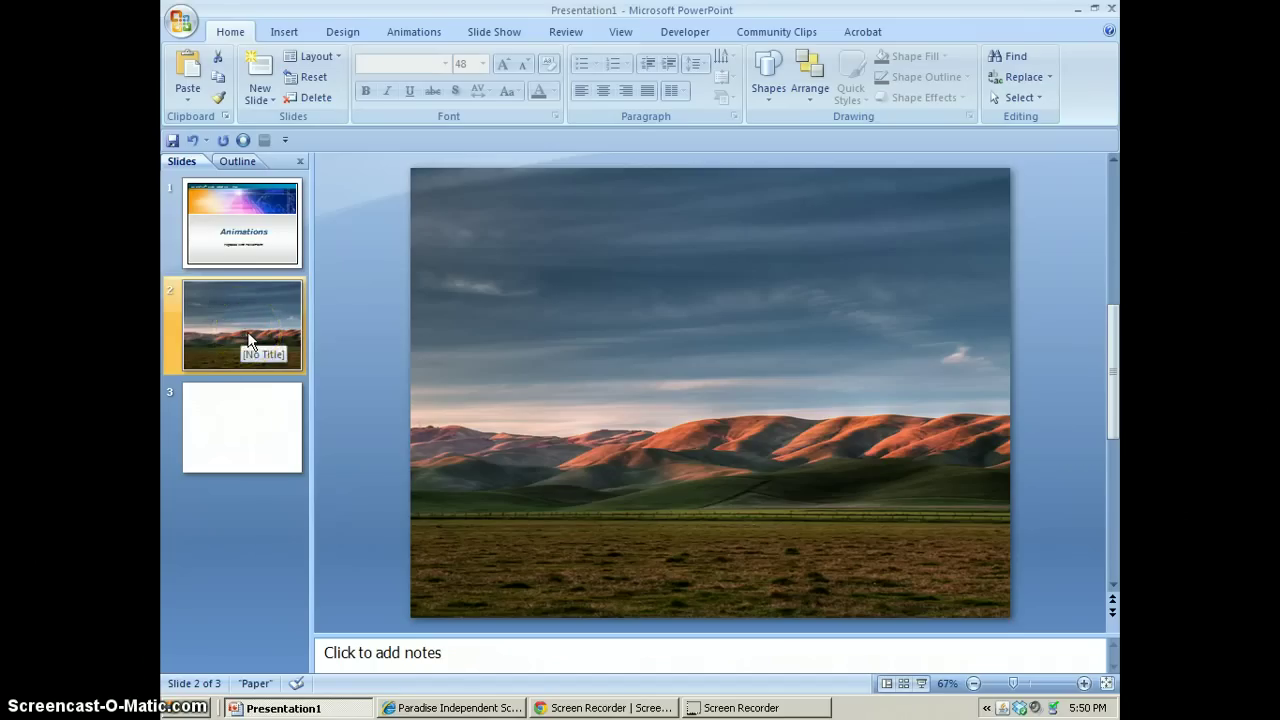
left_click(244, 229)
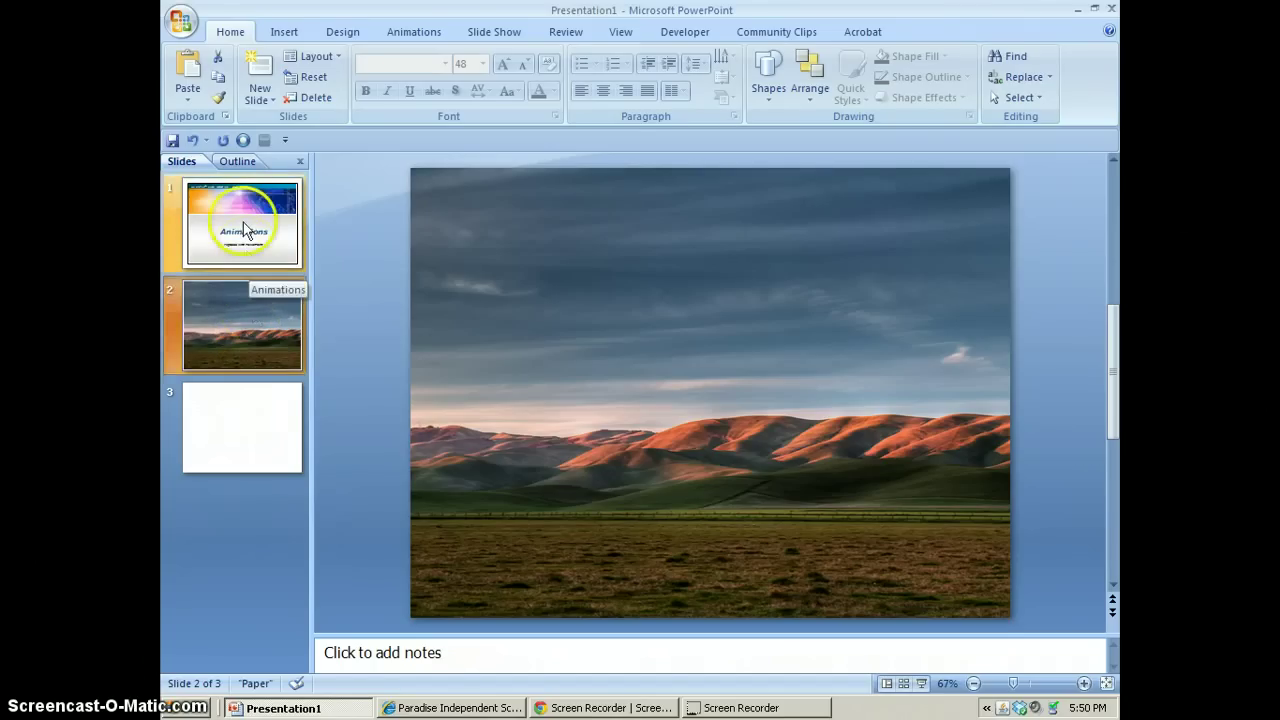
left_click(277, 344)
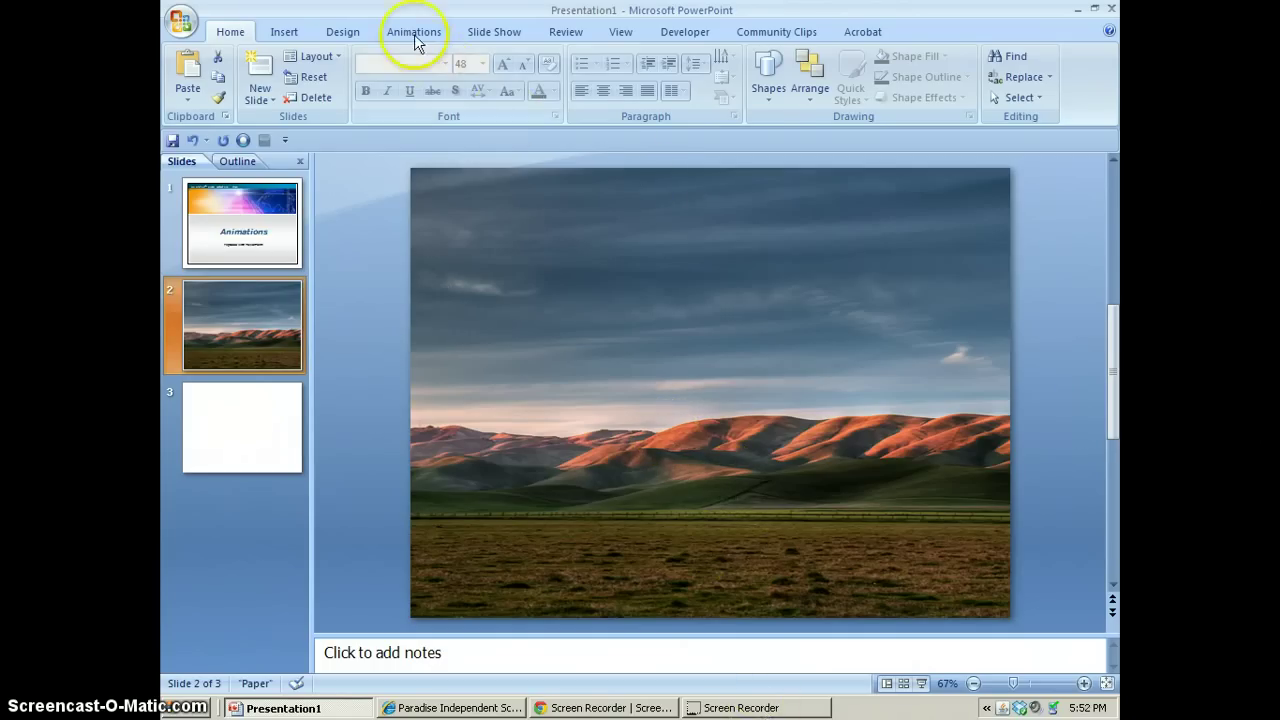
Set slide 2 to advance on mouse click or automatically after 00:00
left_click(414, 34)
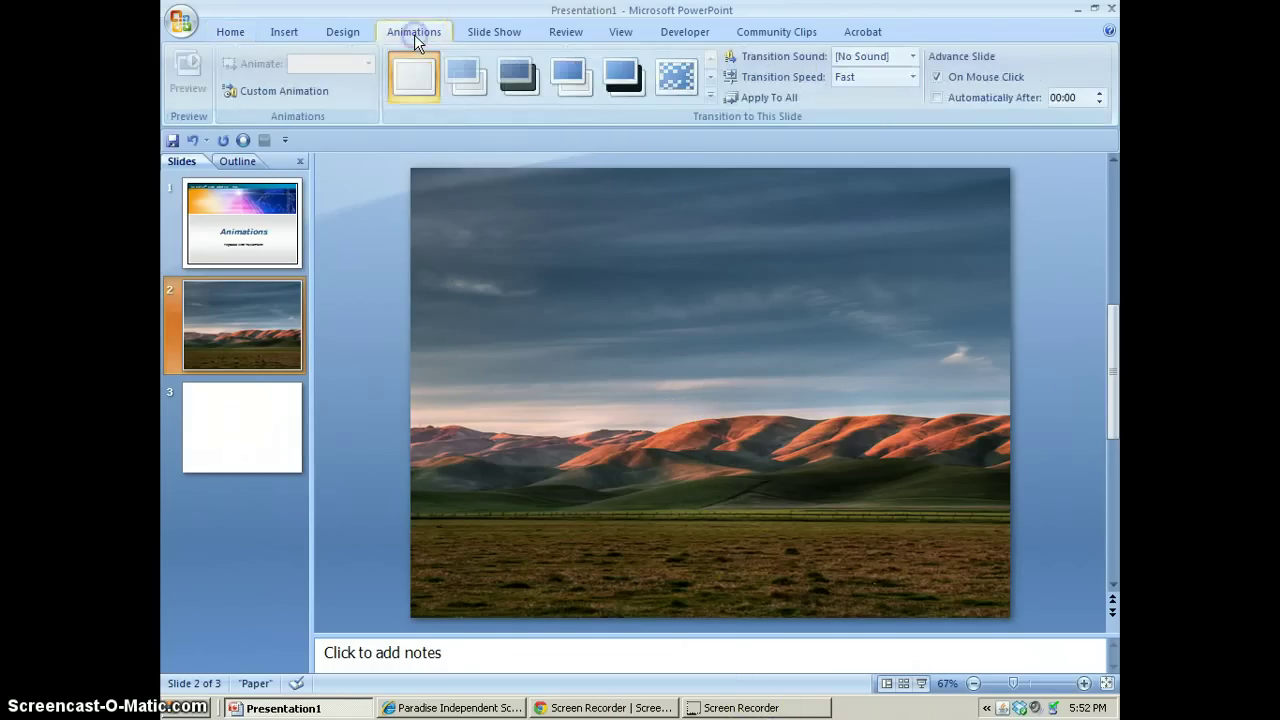
left_click(937, 97)
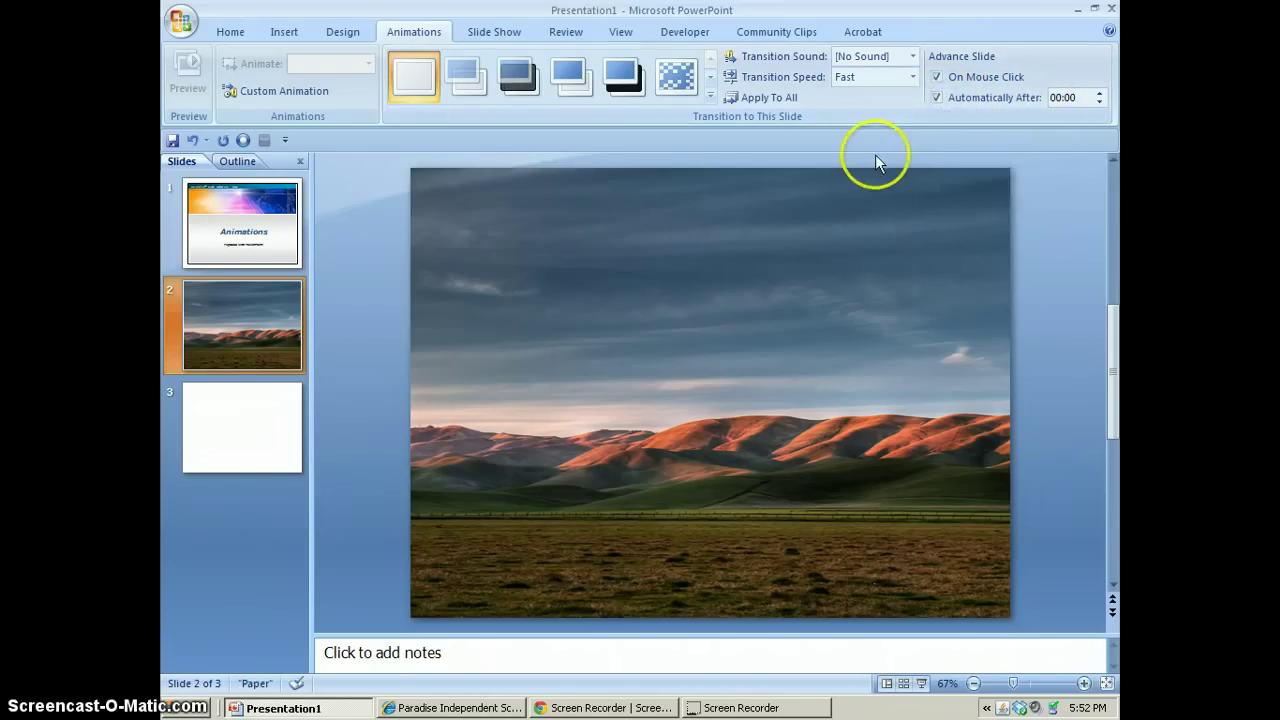
left_click(229, 317)
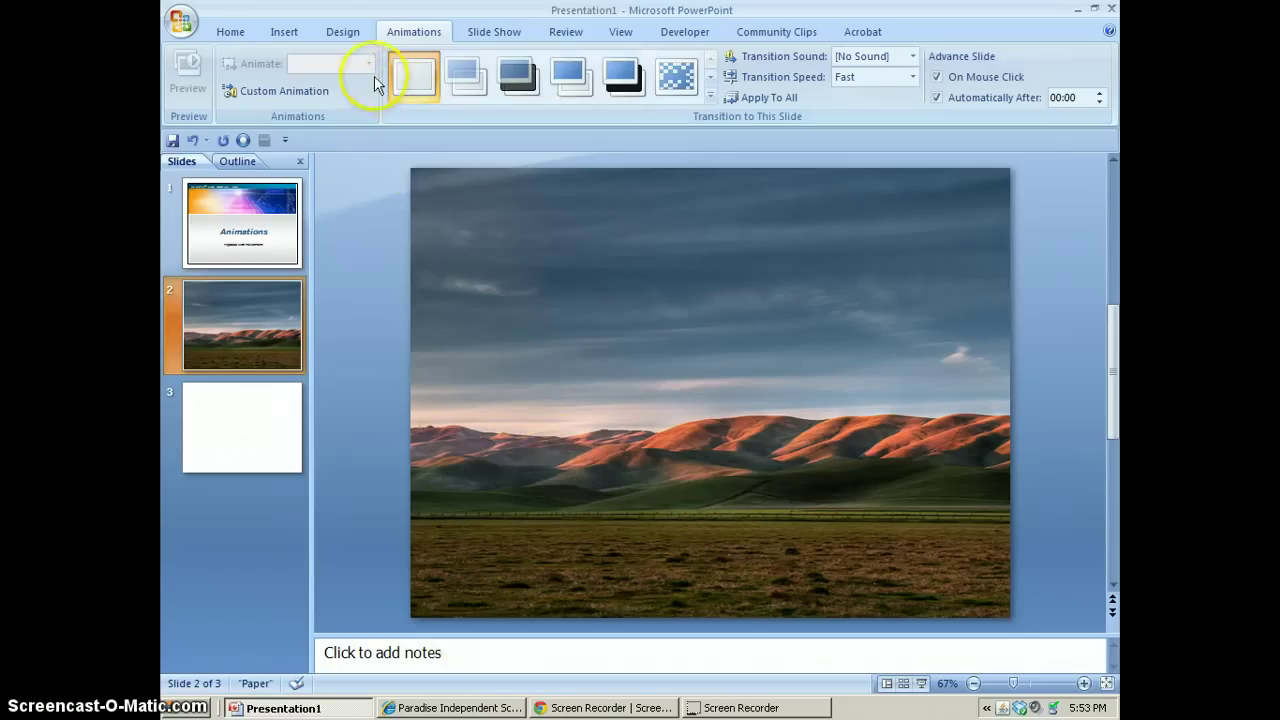
Draw a test oval in the landscape's sky, delete it, and bring up Clip Art
left_click(290, 36)
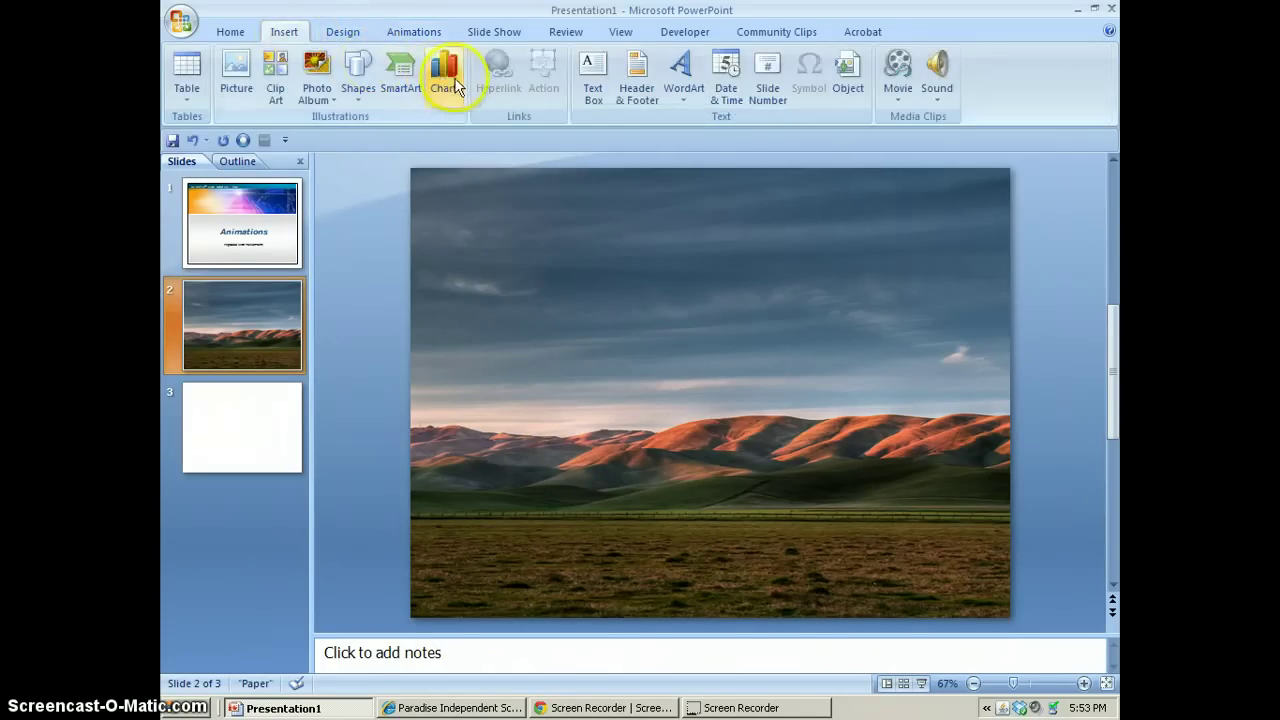
left_click(362, 82)
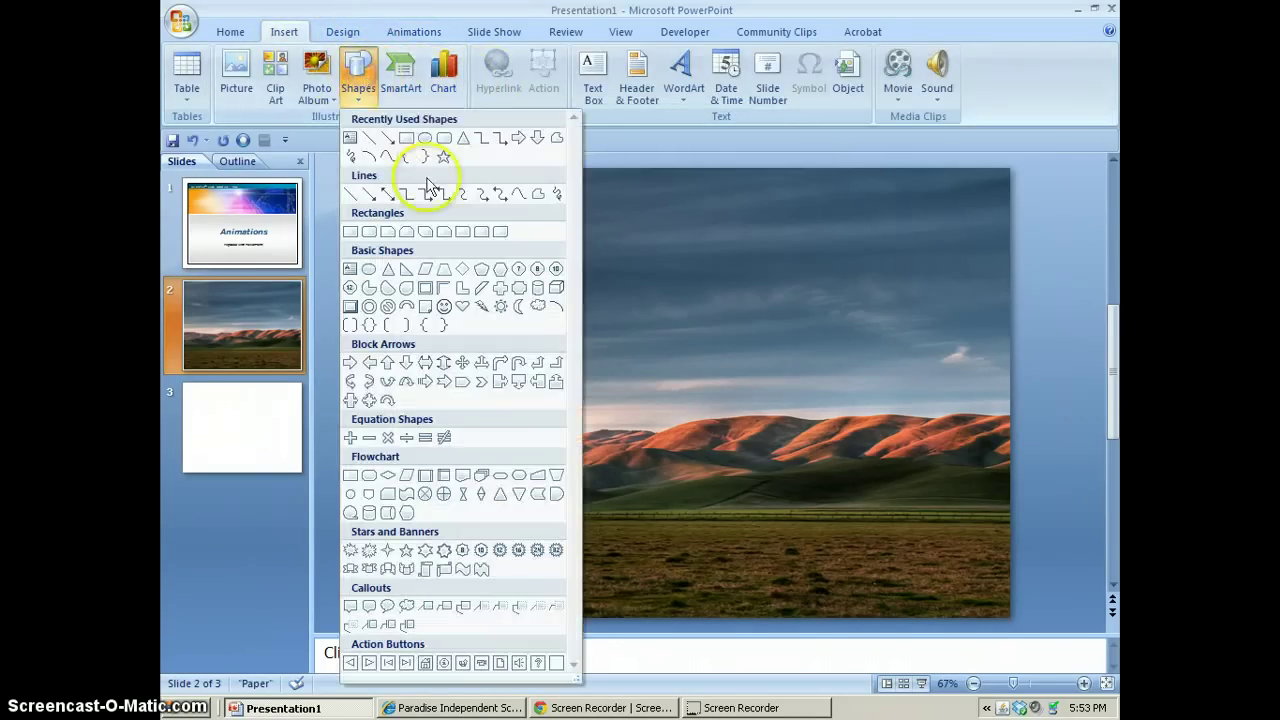
left_click(423, 138)
left_click_drag(476, 306, 581, 408)
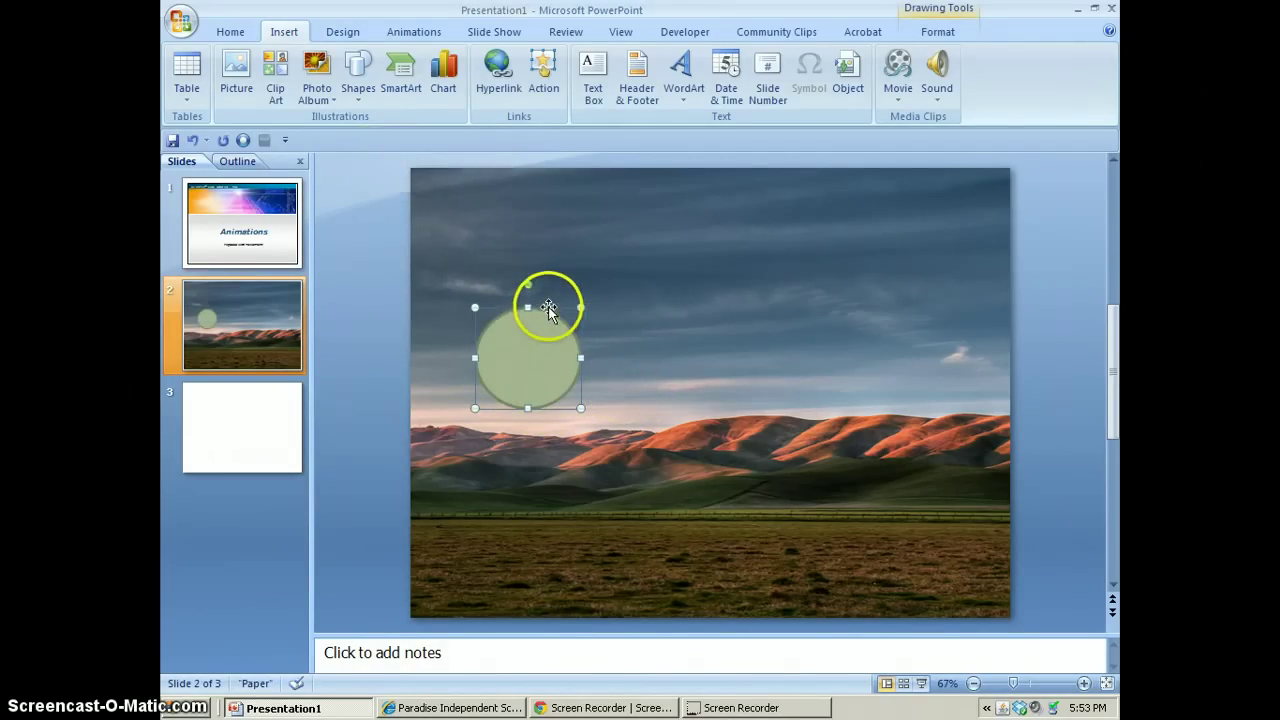
key("Delete")
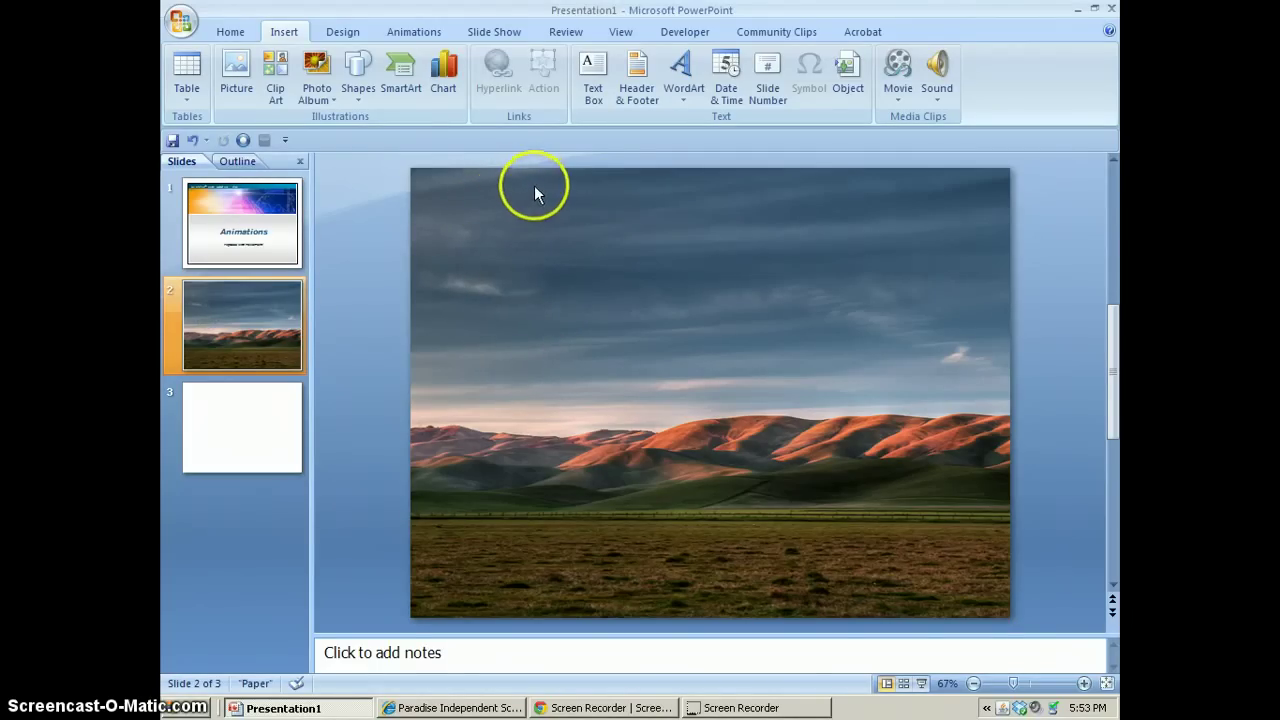
left_click(281, 93)
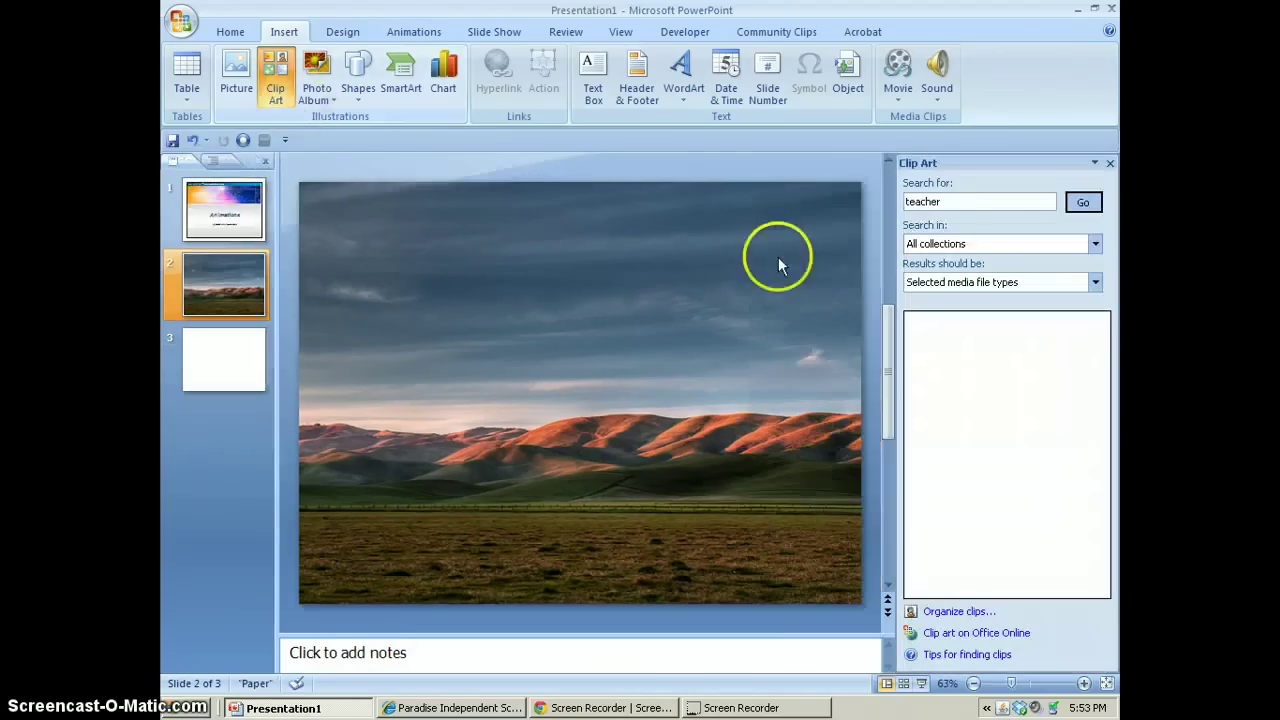
Search clip art for 'teacher' and scroll the results down to the running boy
left_click(1099, 202)
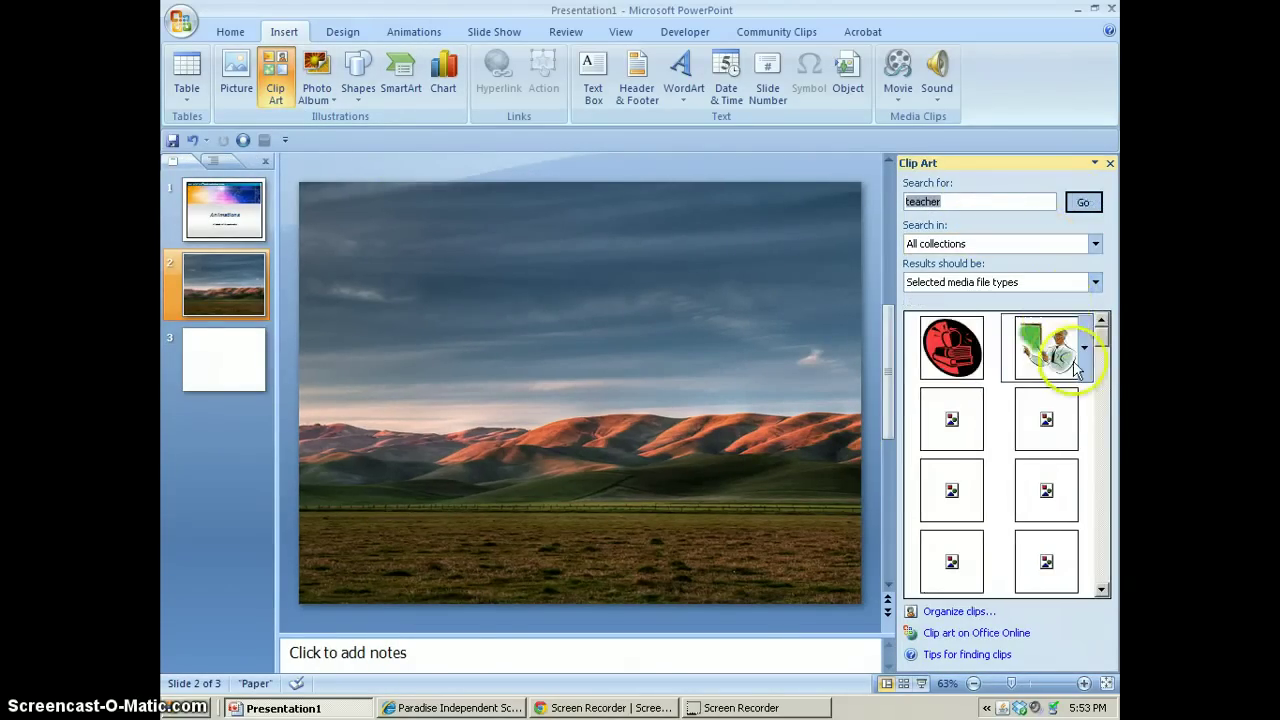
scroll(1104, 372, "down", 6)
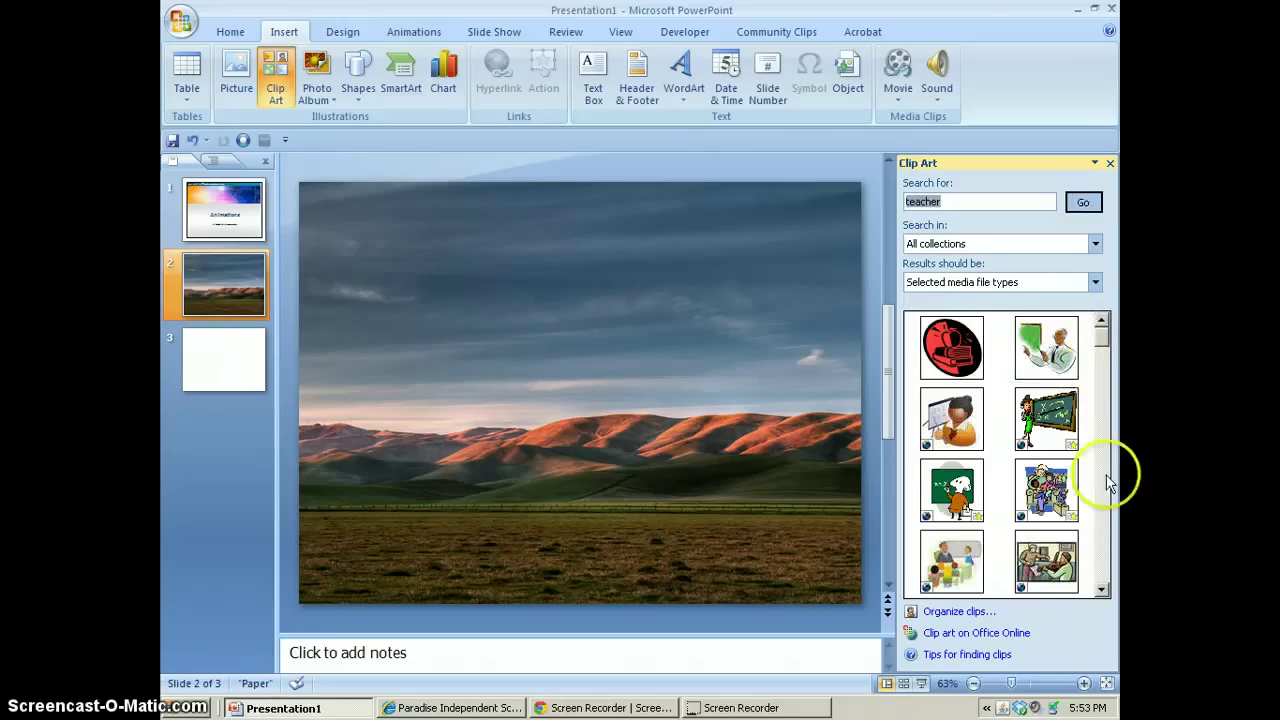
left_click(1103, 578)
left_click(1105, 578)
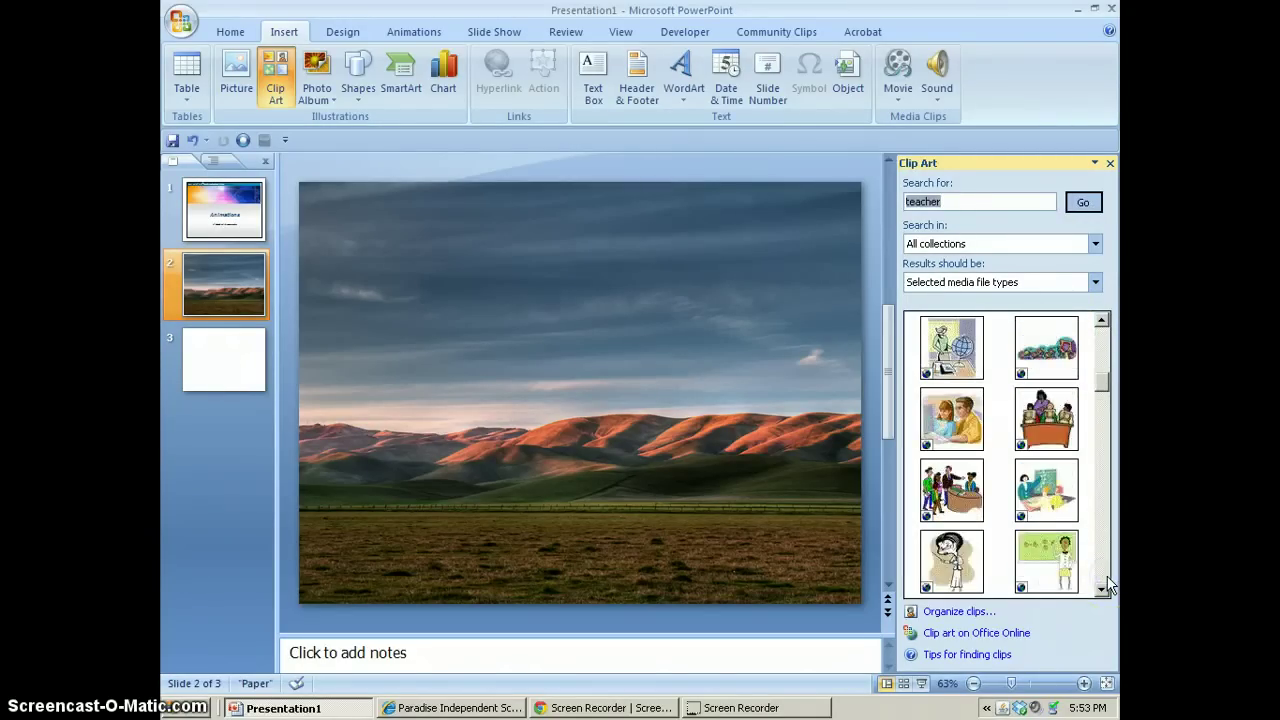
left_click(1105, 578)
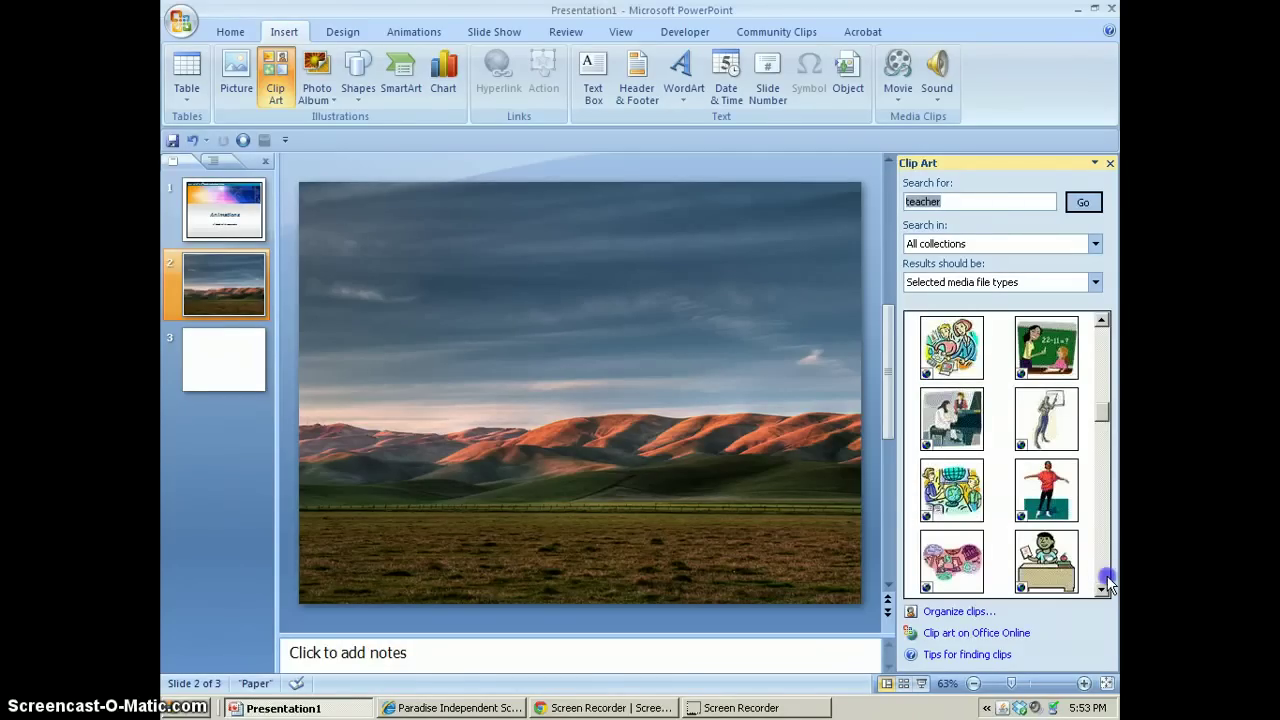
left_click(1108, 585)
left_click(1108, 585)
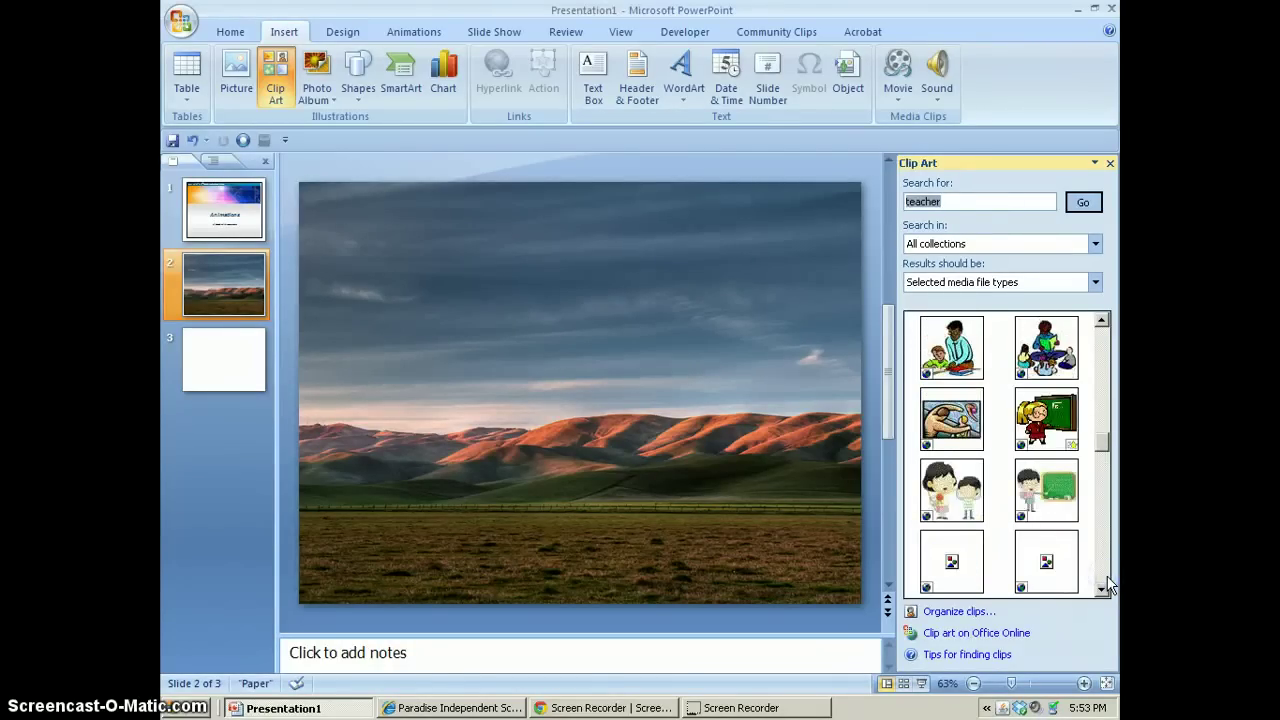
left_click(1108, 585)
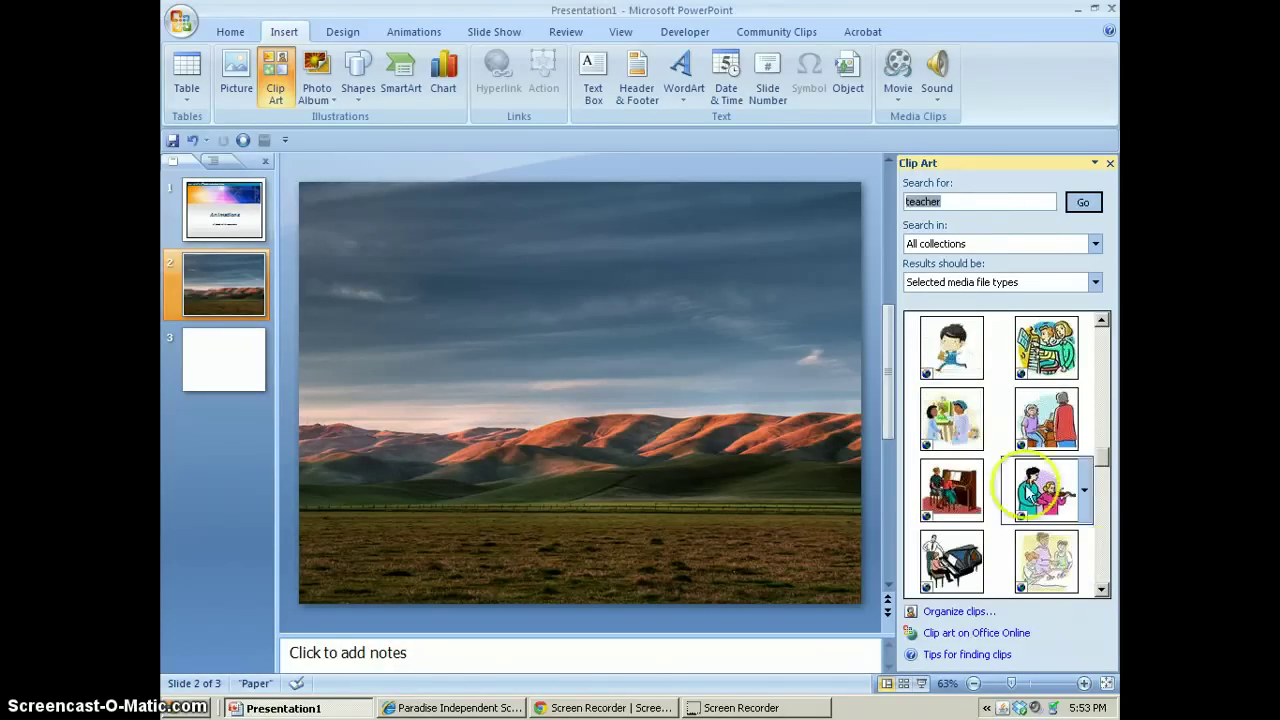
left_click(948, 345)
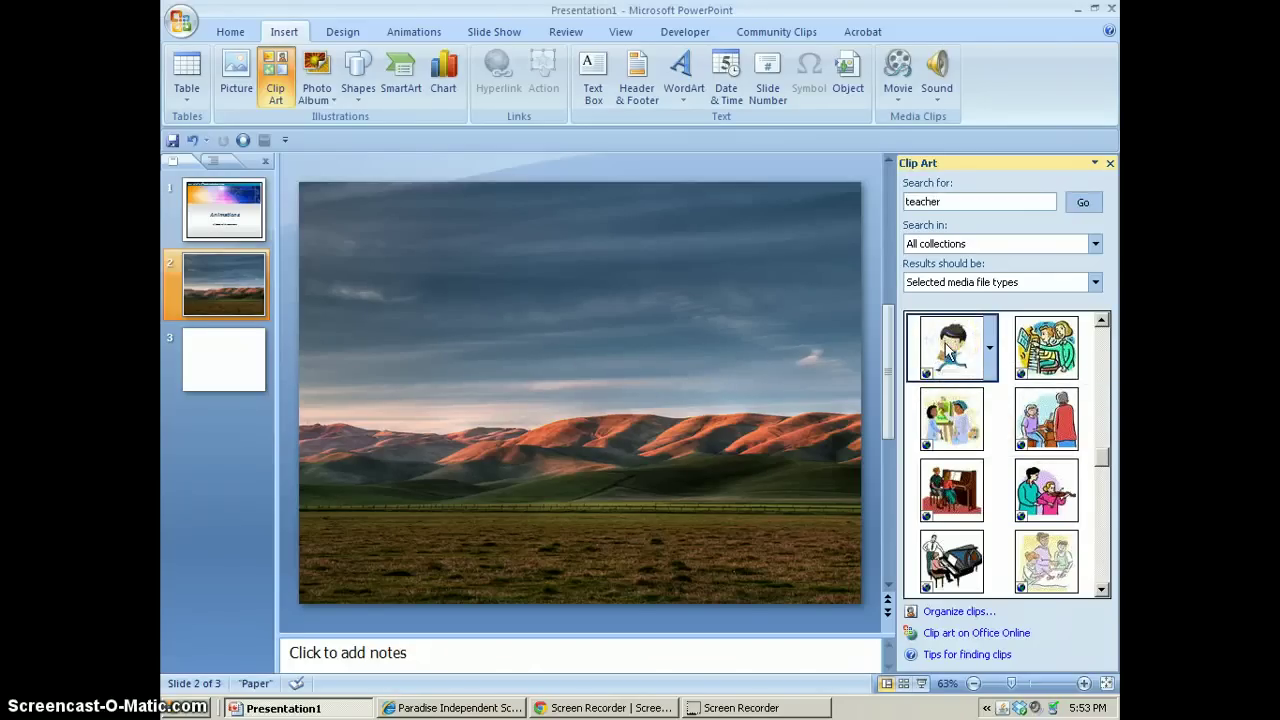
Insert the running-boy clip art, enlarge it to about twice its size, and set it on the field
left_click(948, 345)
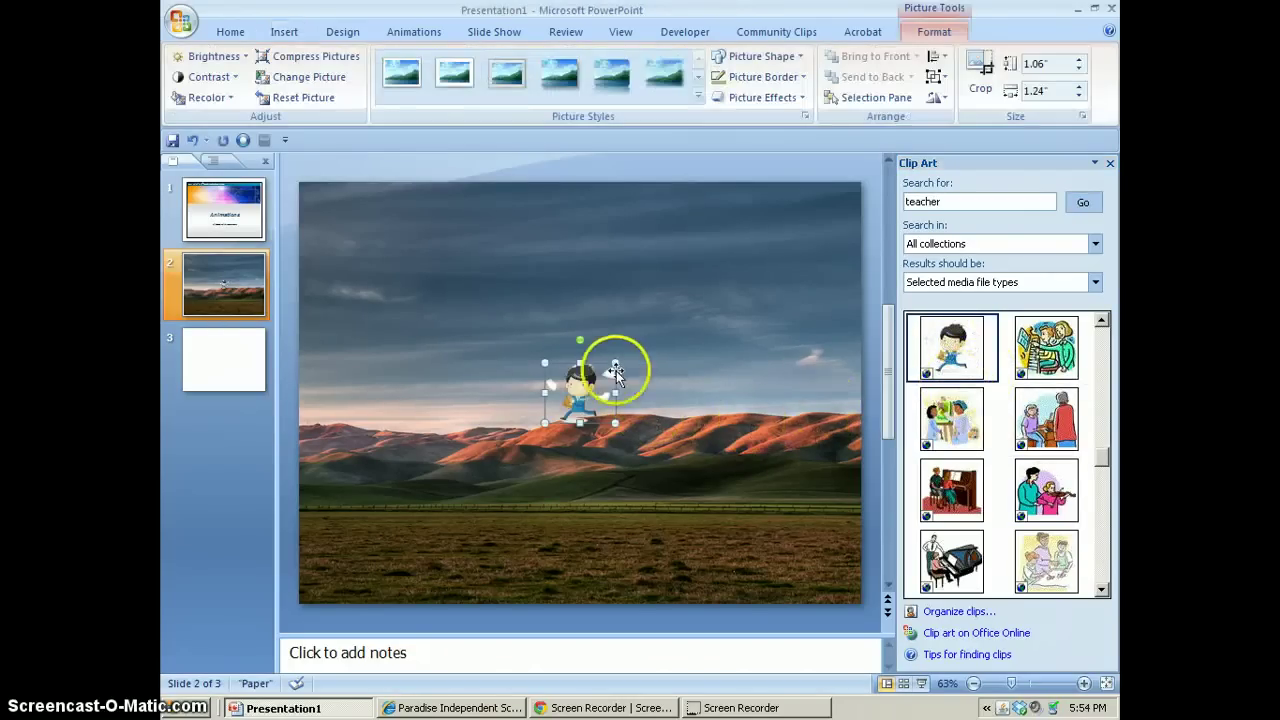
left_click_drag(612, 360, 688, 300)
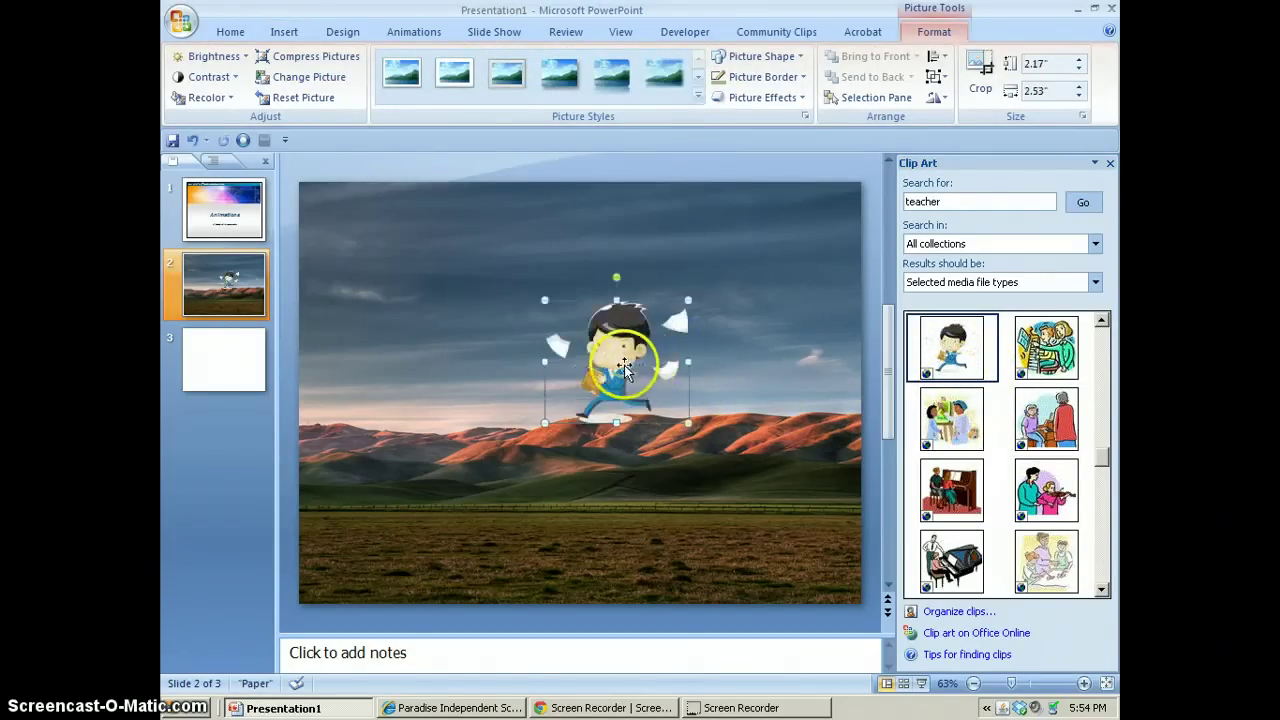
left_click_drag(630, 359, 705, 490)
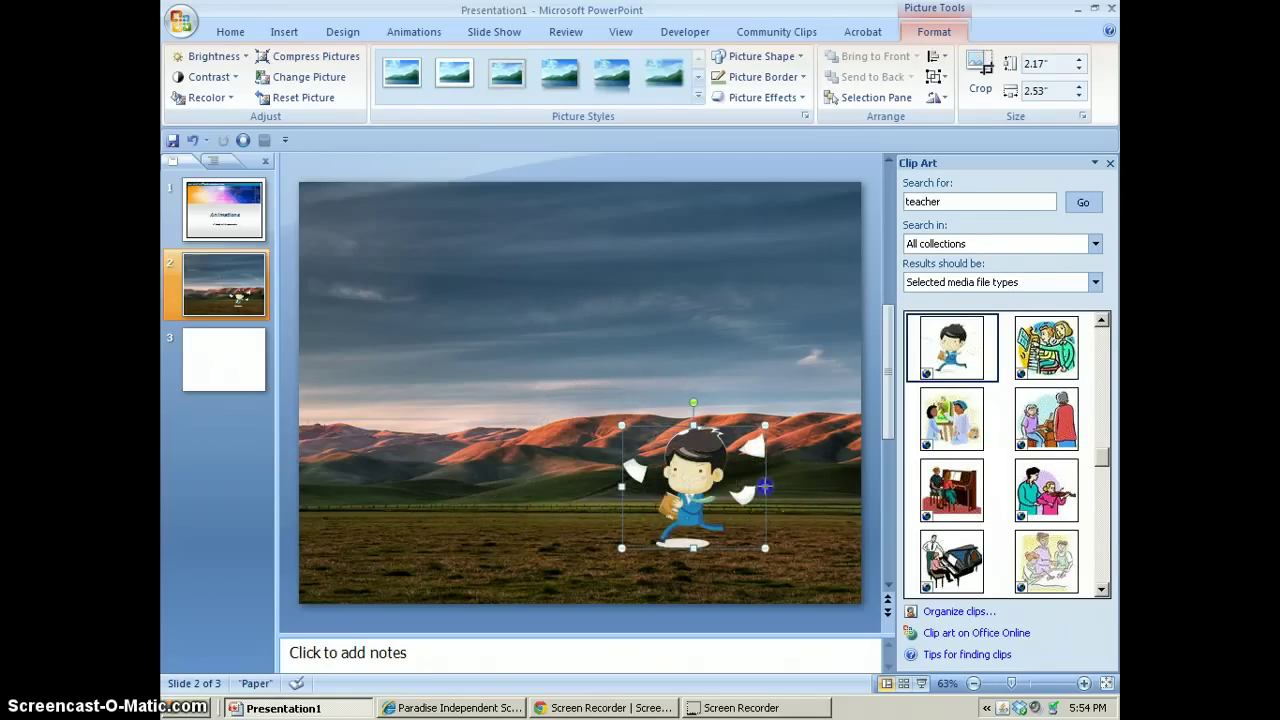
left_click_drag(645, 492, 754, 487)
left_click(508, 491)
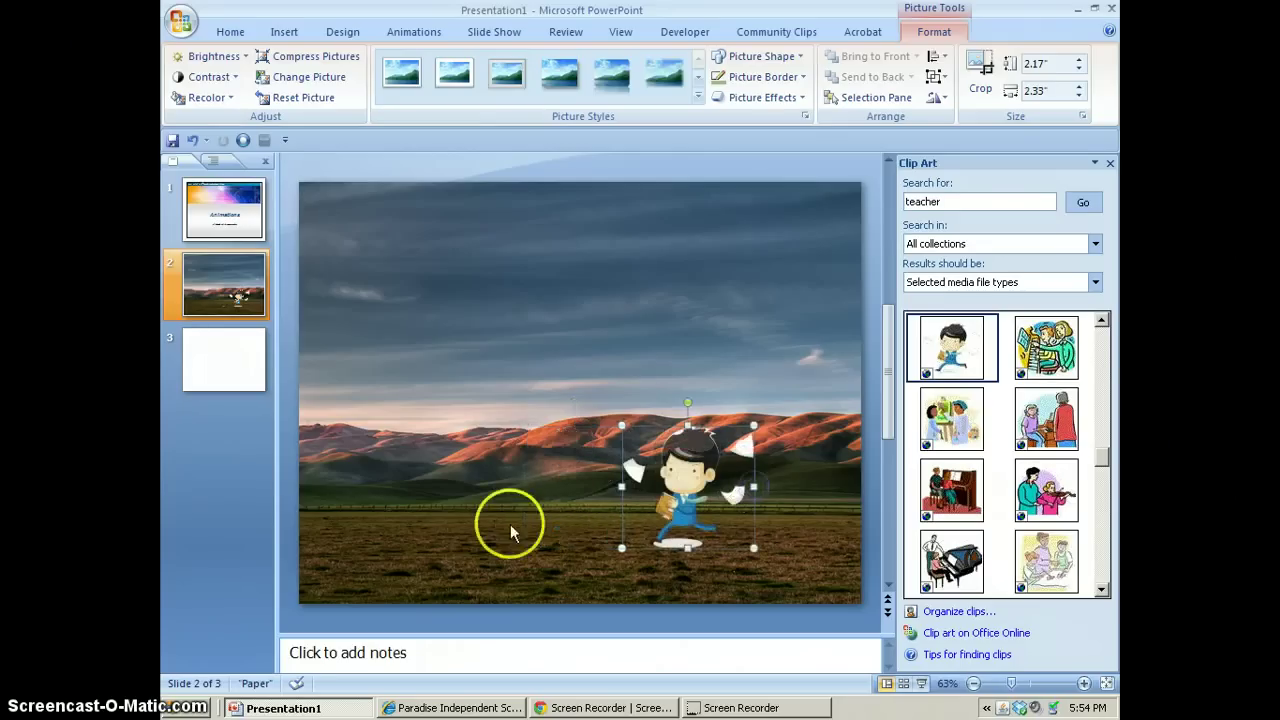
left_click(665, 518)
left_click_drag(1101, 460, 1100, 557)
left_click(1100, 557)
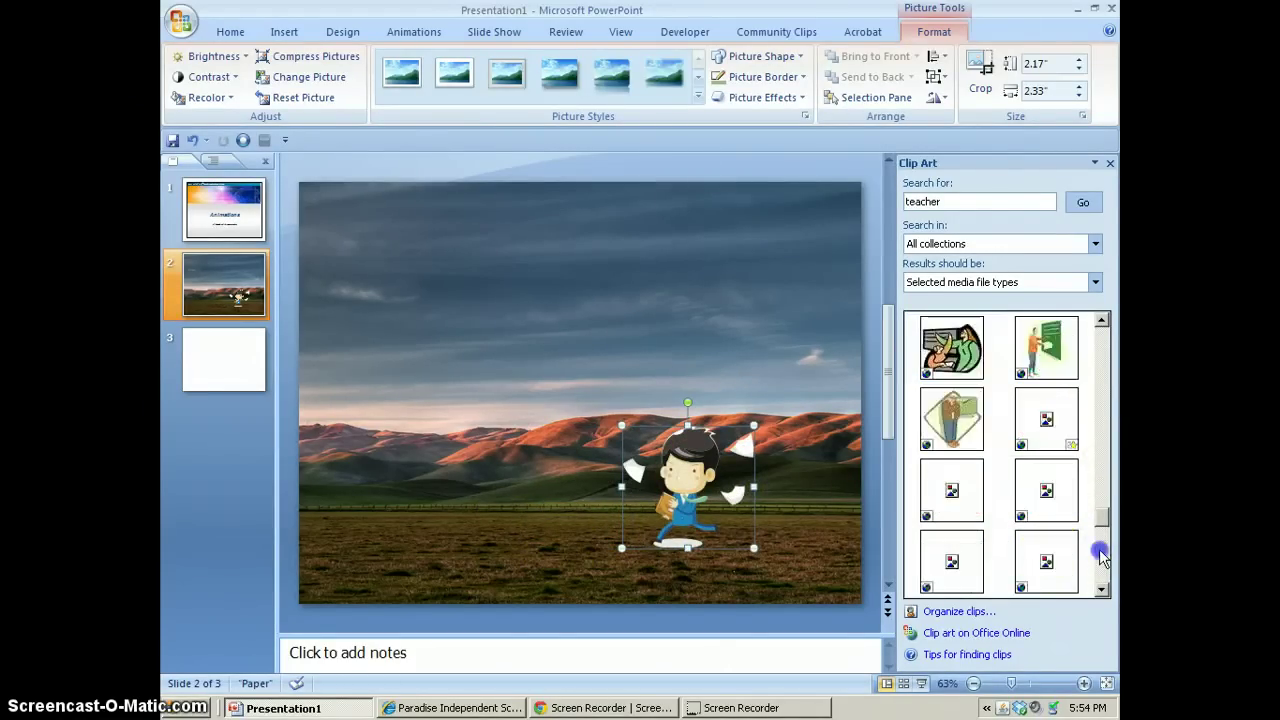
Add the black pointing man on the left at about 3.16 inches tall; move the boy to the right edge
left_click(1050, 495)
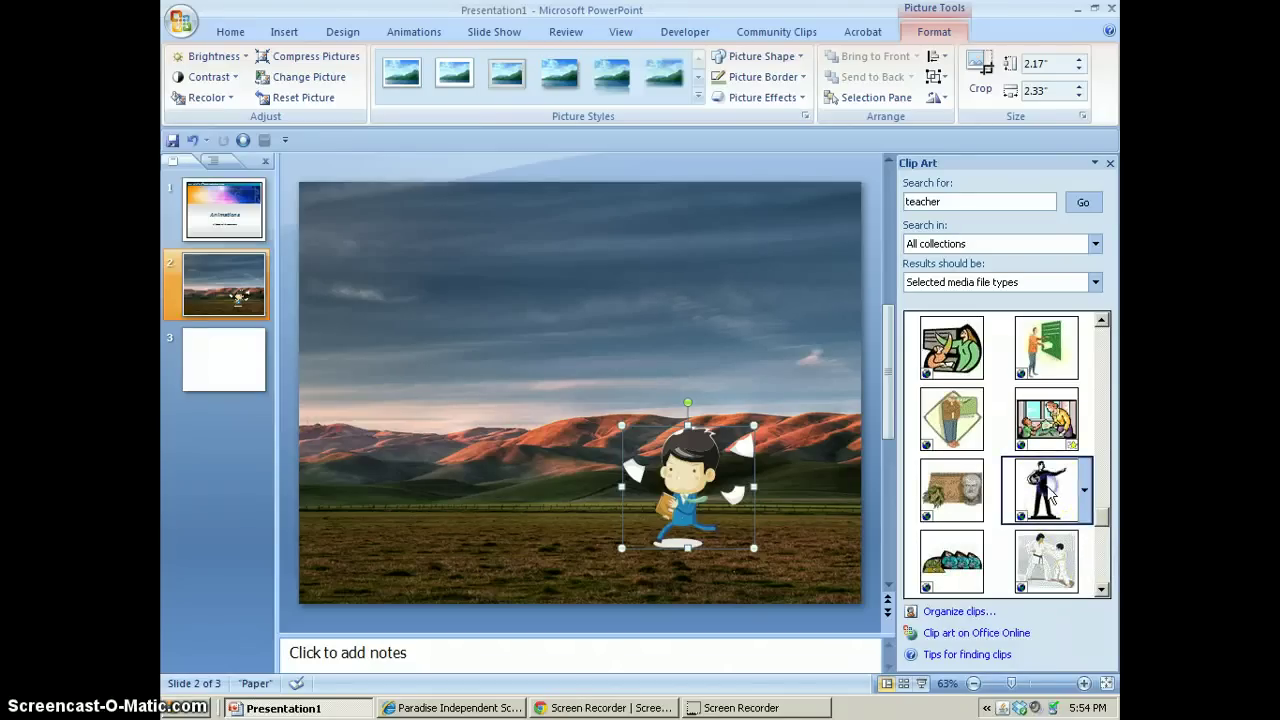
left_click_drag(580, 414, 483, 496)
left_click(528, 400)
left_click_drag(545, 395, 557, 365)
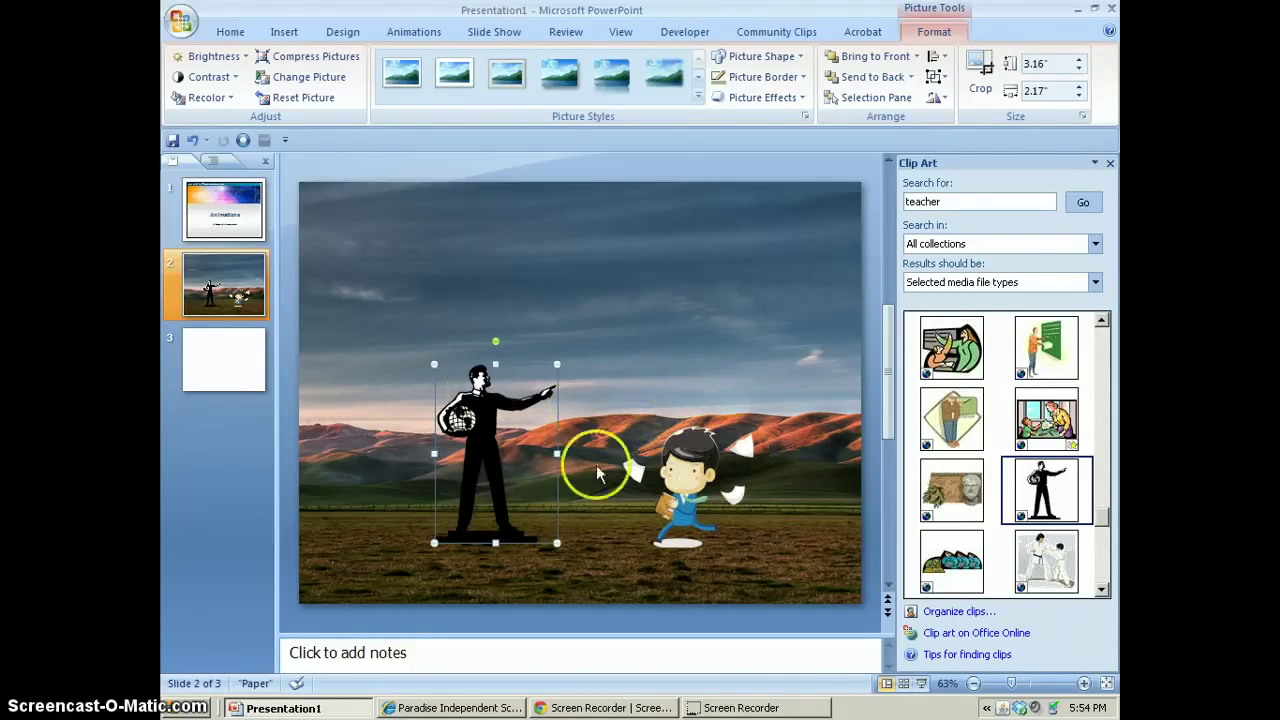
left_click_drag(696, 507, 862, 496)
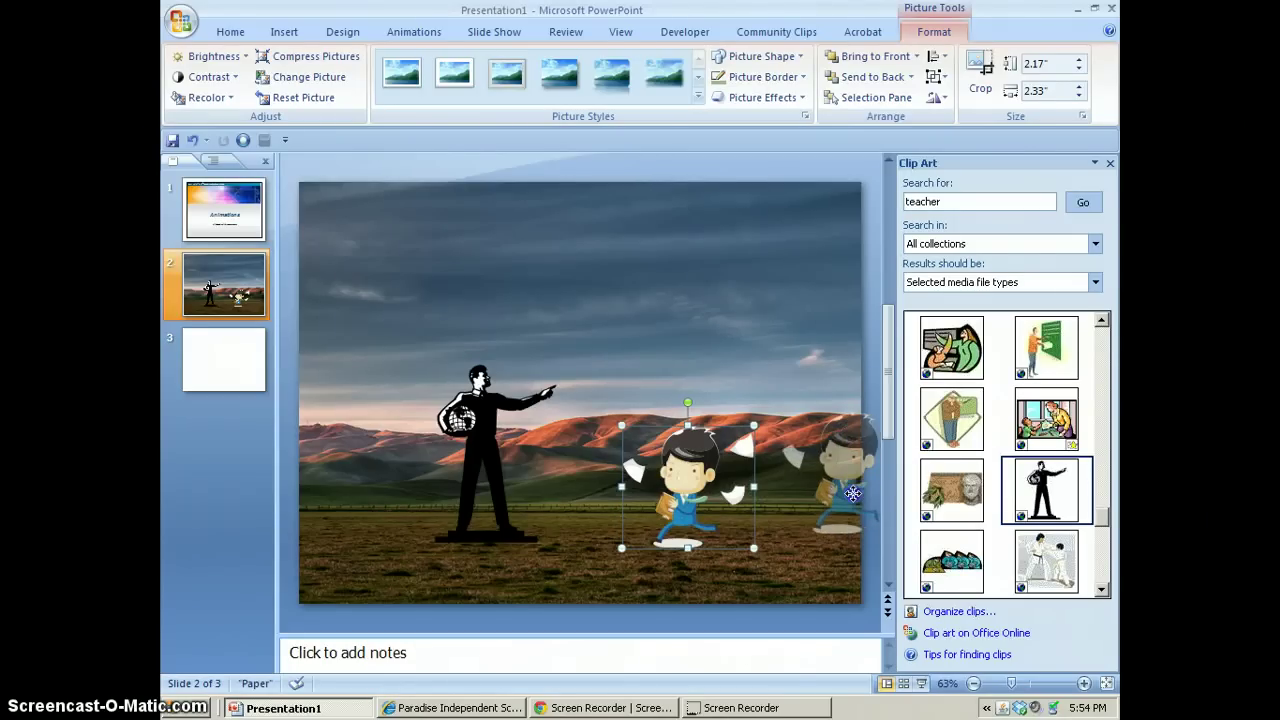
left_click_drag(853, 493, 847, 494)
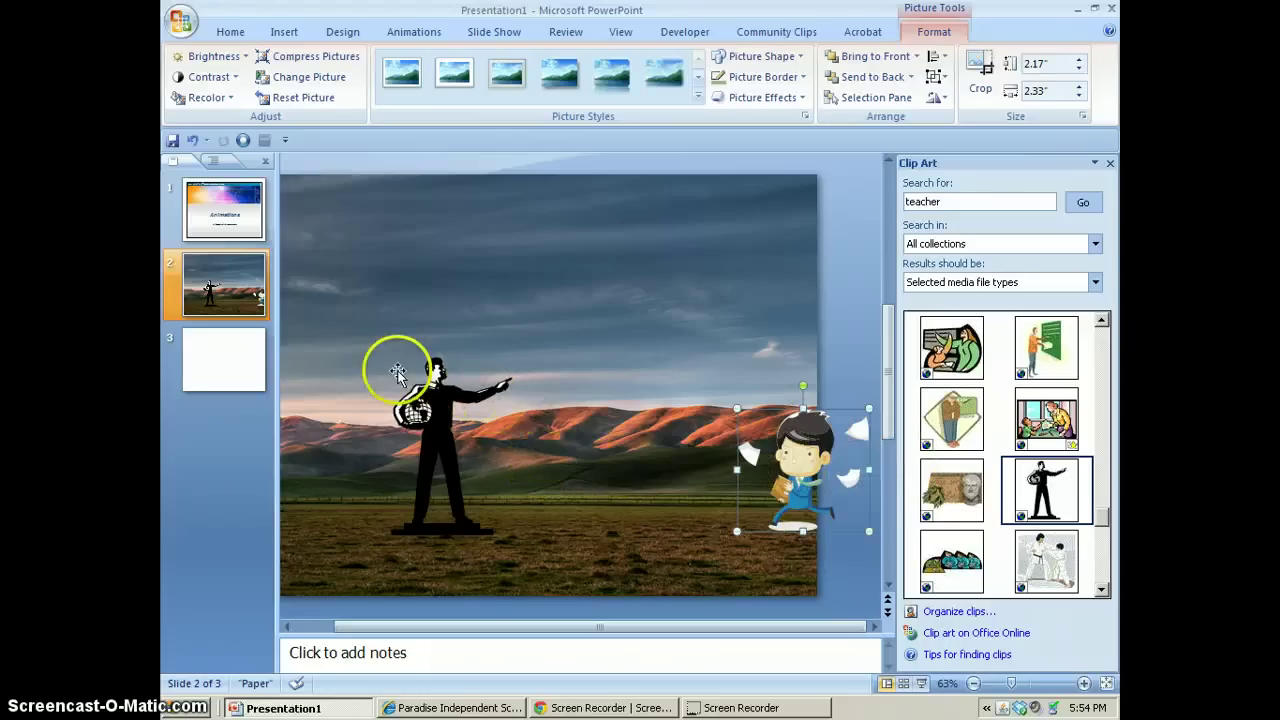
Copy slide 2 and paste it as slide 3 with Keep Source Formatting, keeping the landscape
right_click(230, 289)
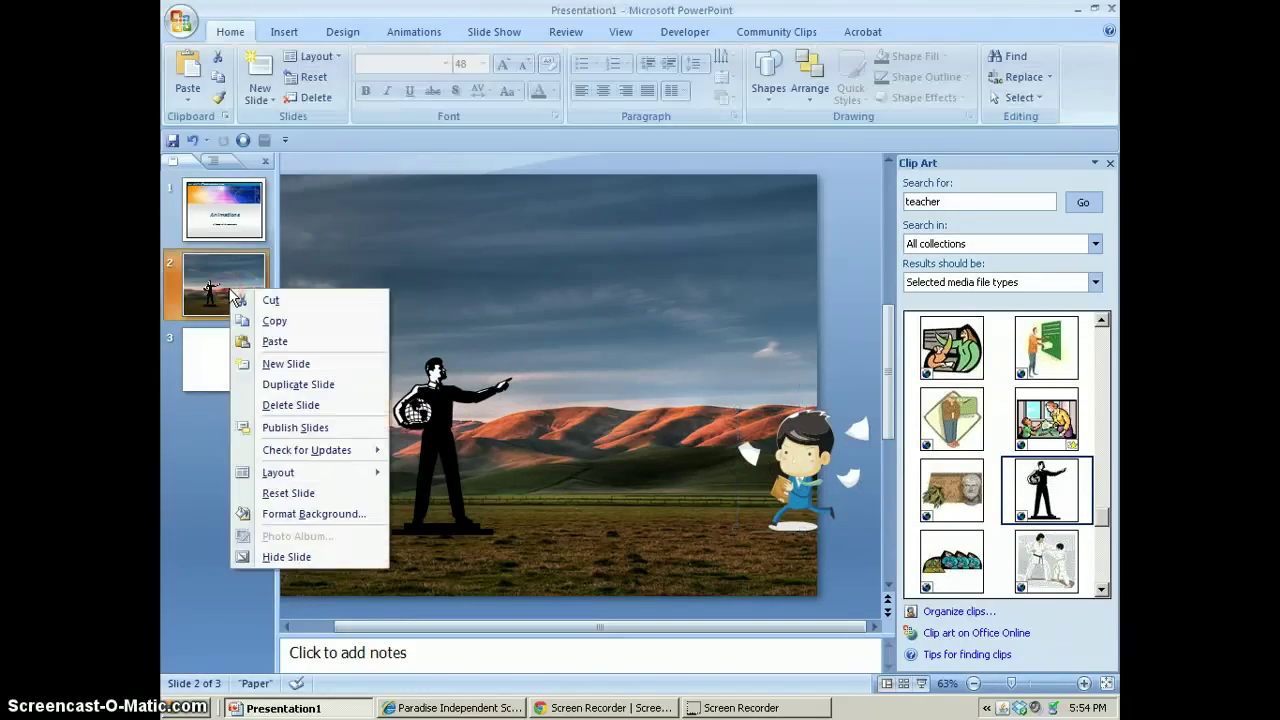
left_click(268, 322)
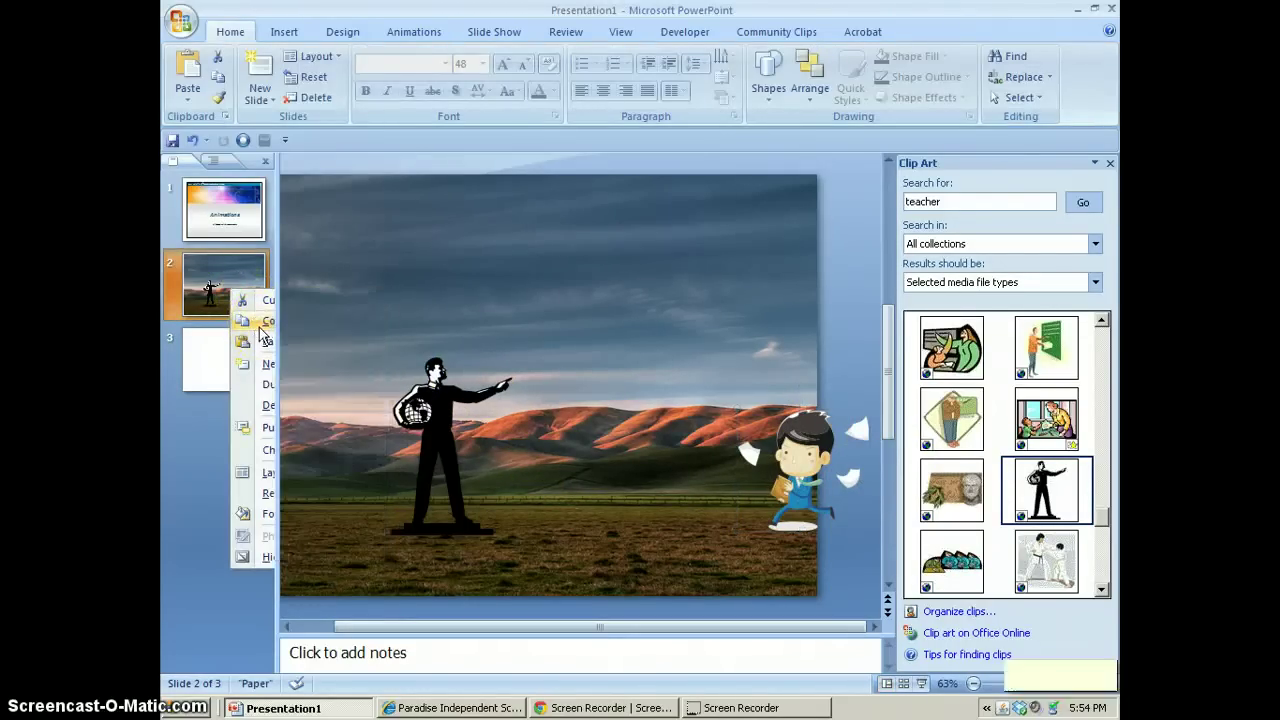
left_click(249, 322)
right_click(247, 330)
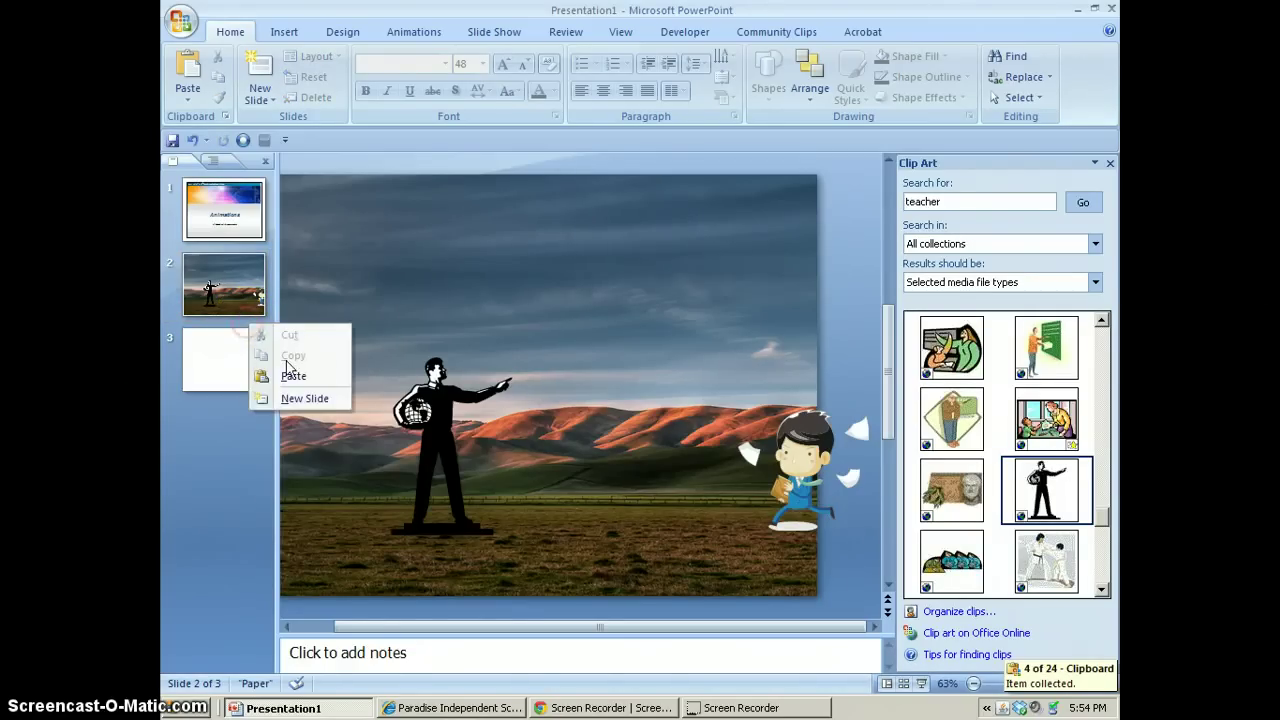
left_click(292, 373)
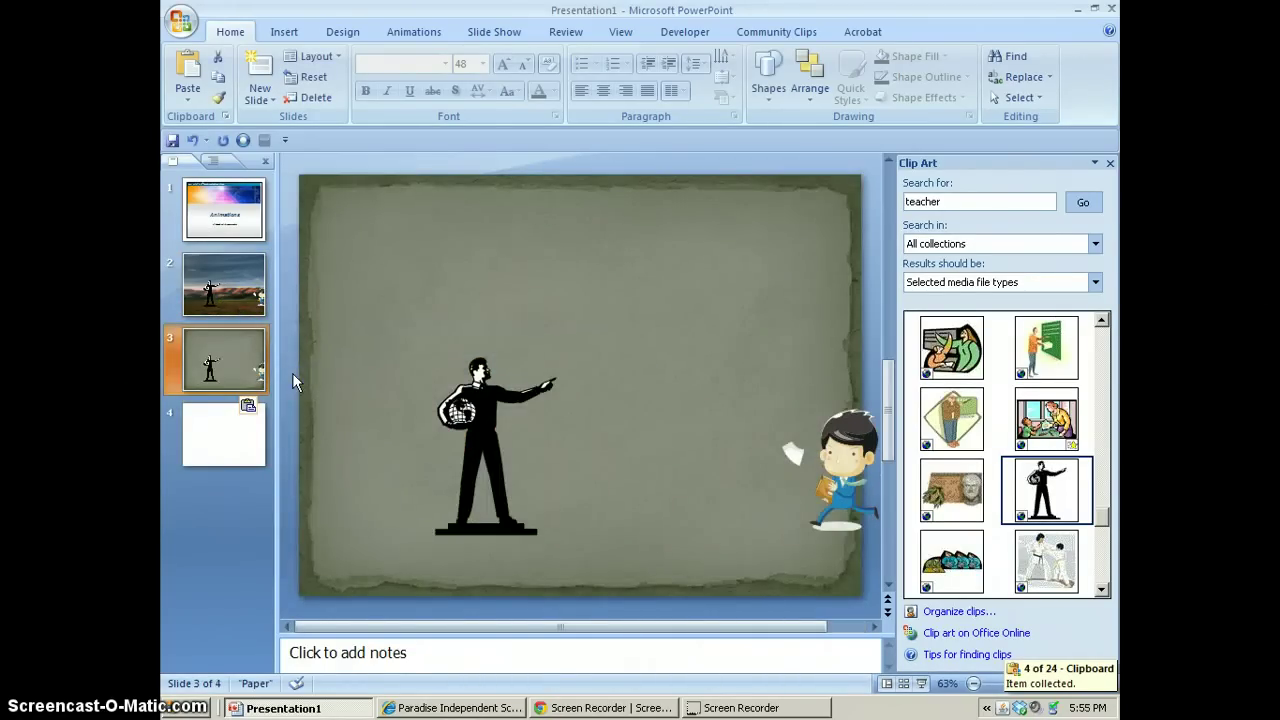
left_click(250, 406)
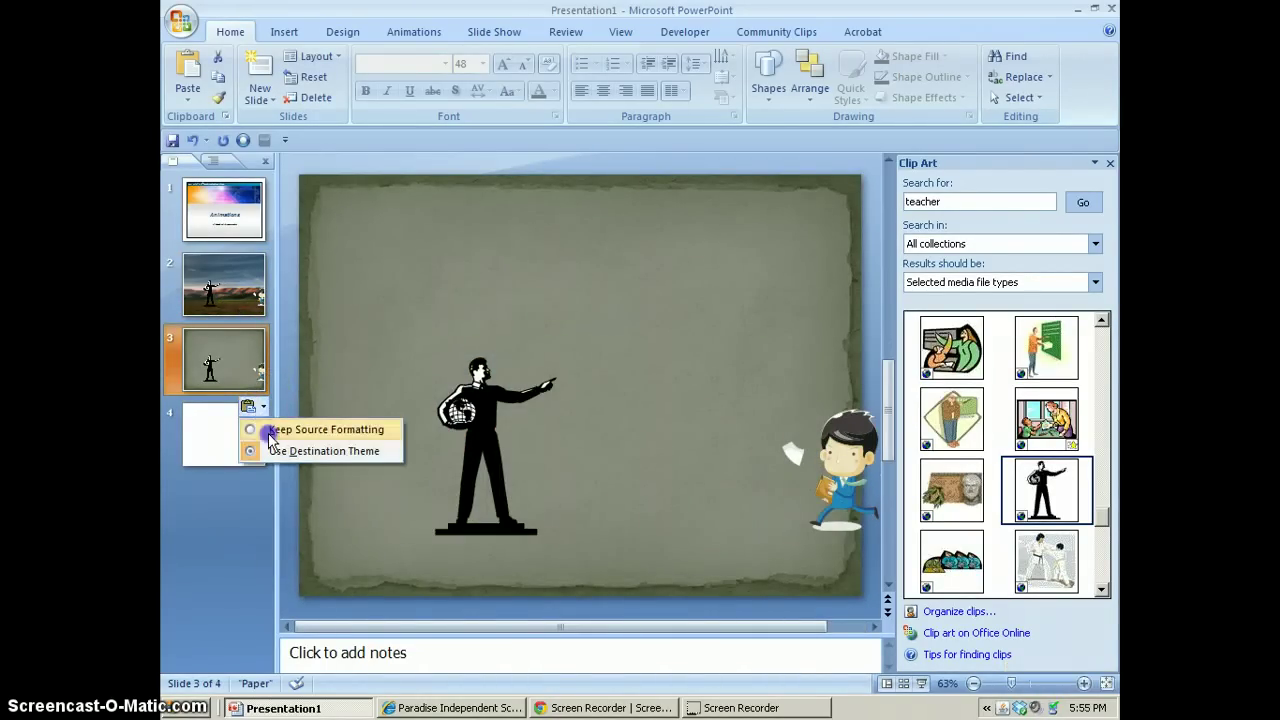
left_click(268, 432)
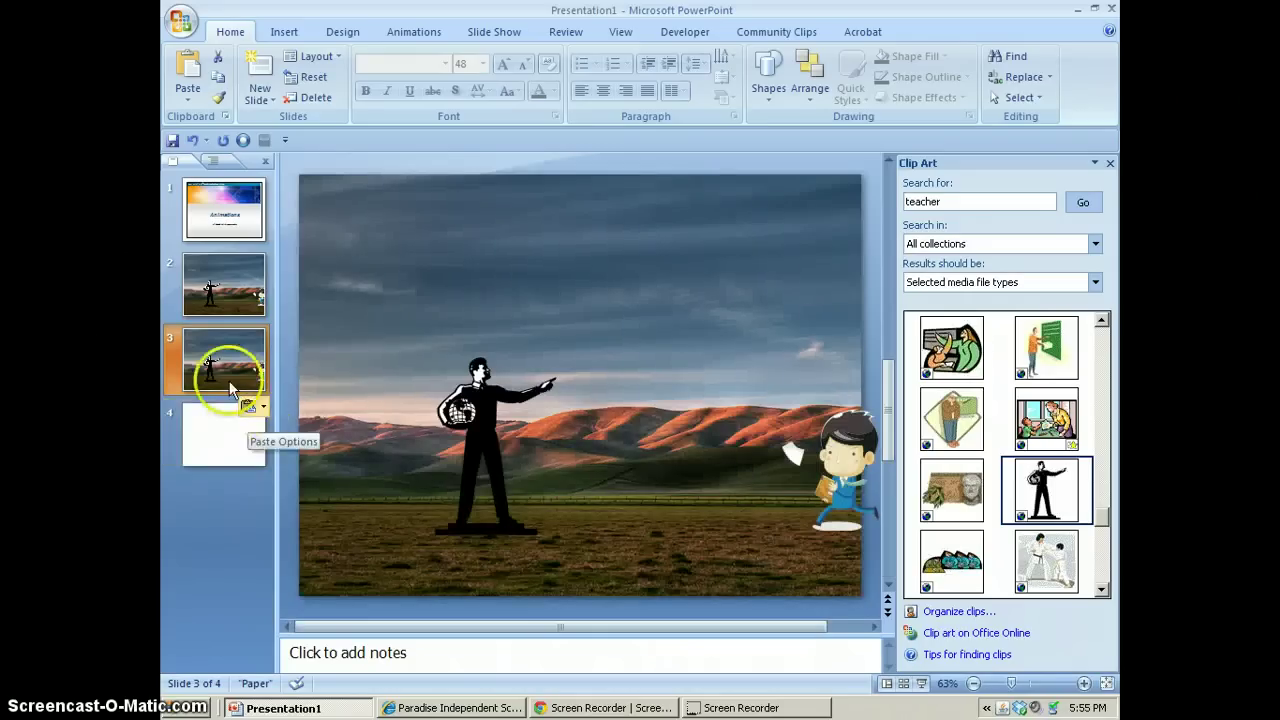
left_click(851, 474)
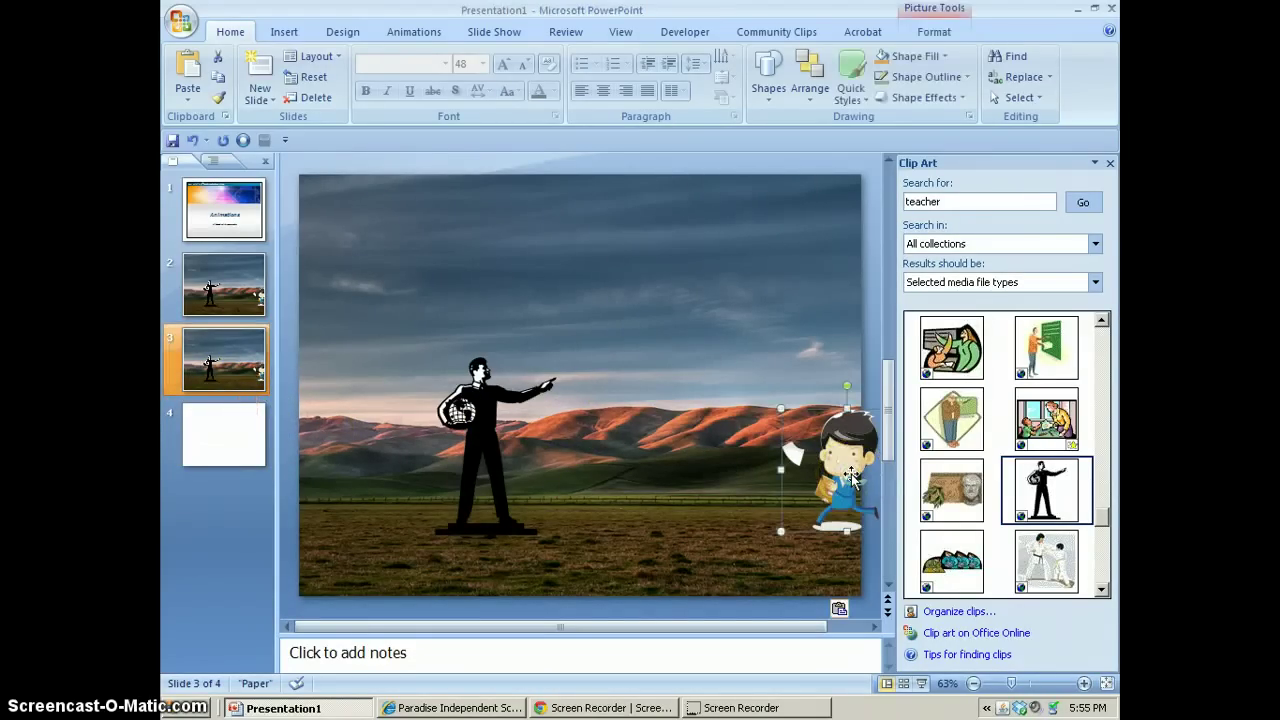
scroll(851, 474, "right", 1)
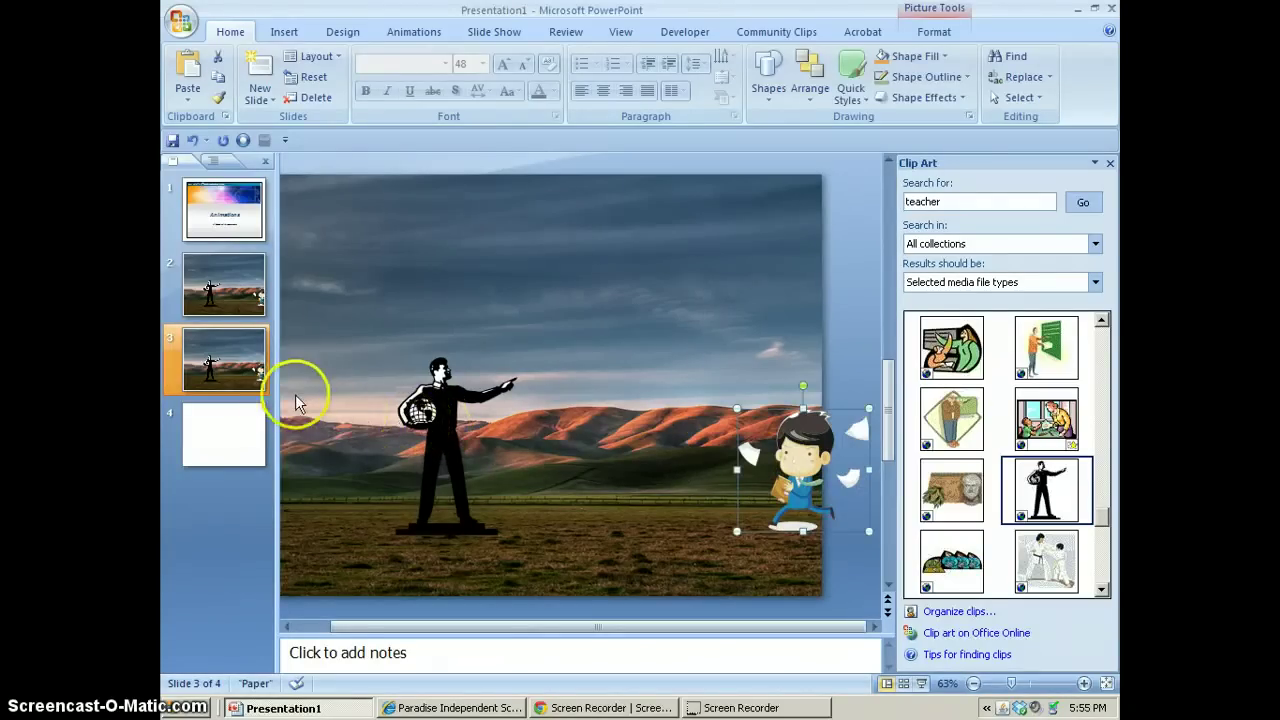
Duplicate slide 3 as slide 4 with Keep Source Formatting
right_click(237, 363)
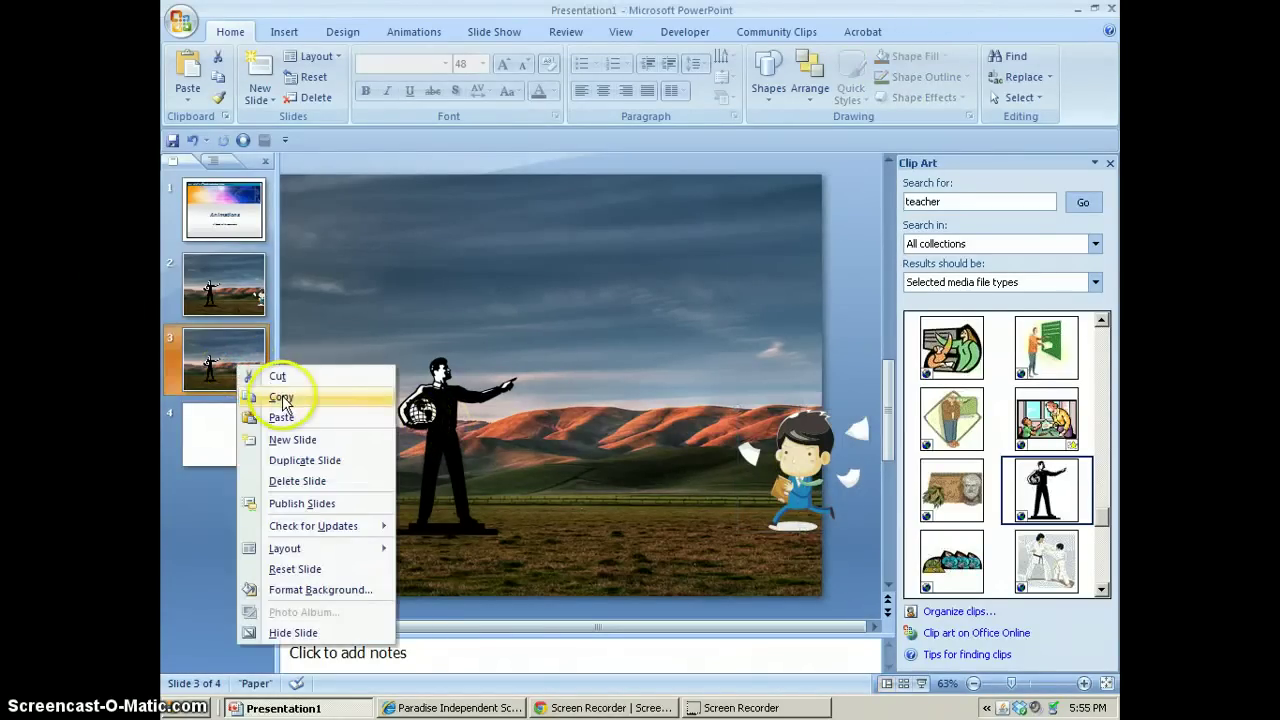
left_click(280, 392)
right_click(236, 399)
left_click(290, 449)
left_click(248, 479)
left_click(303, 491)
left_click(823, 484)
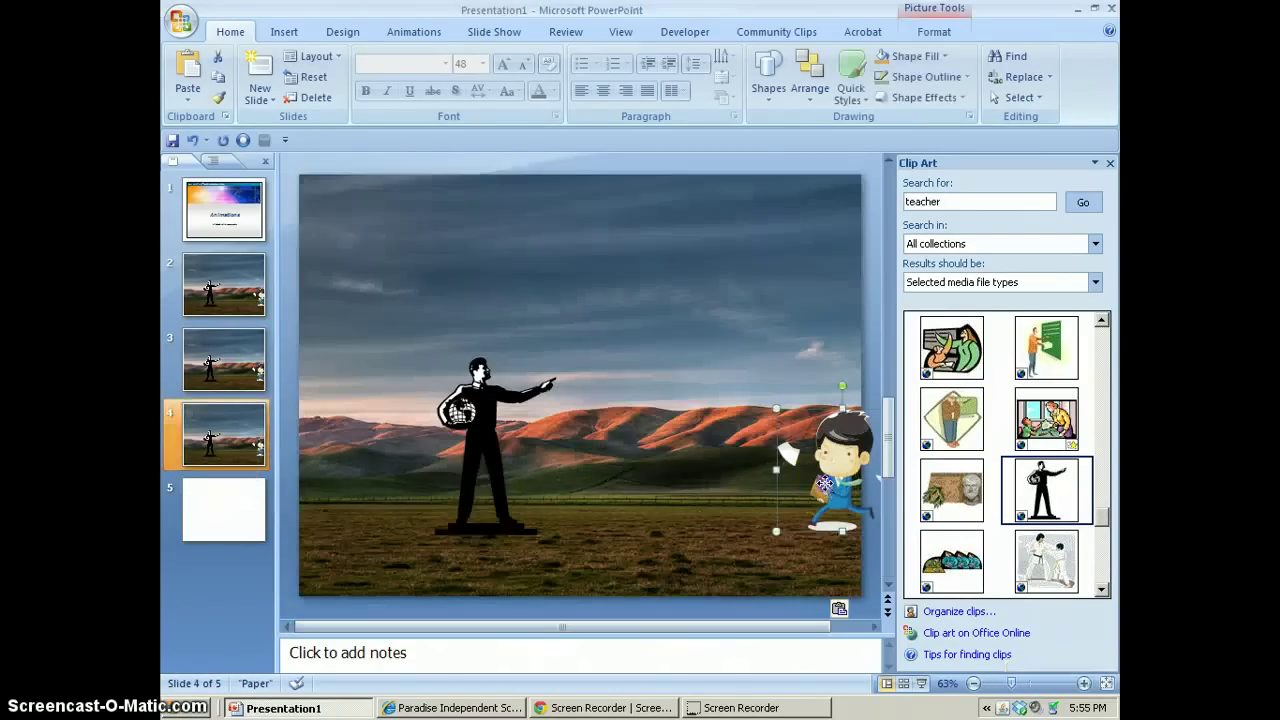
scroll(824, 487, "right", 1)
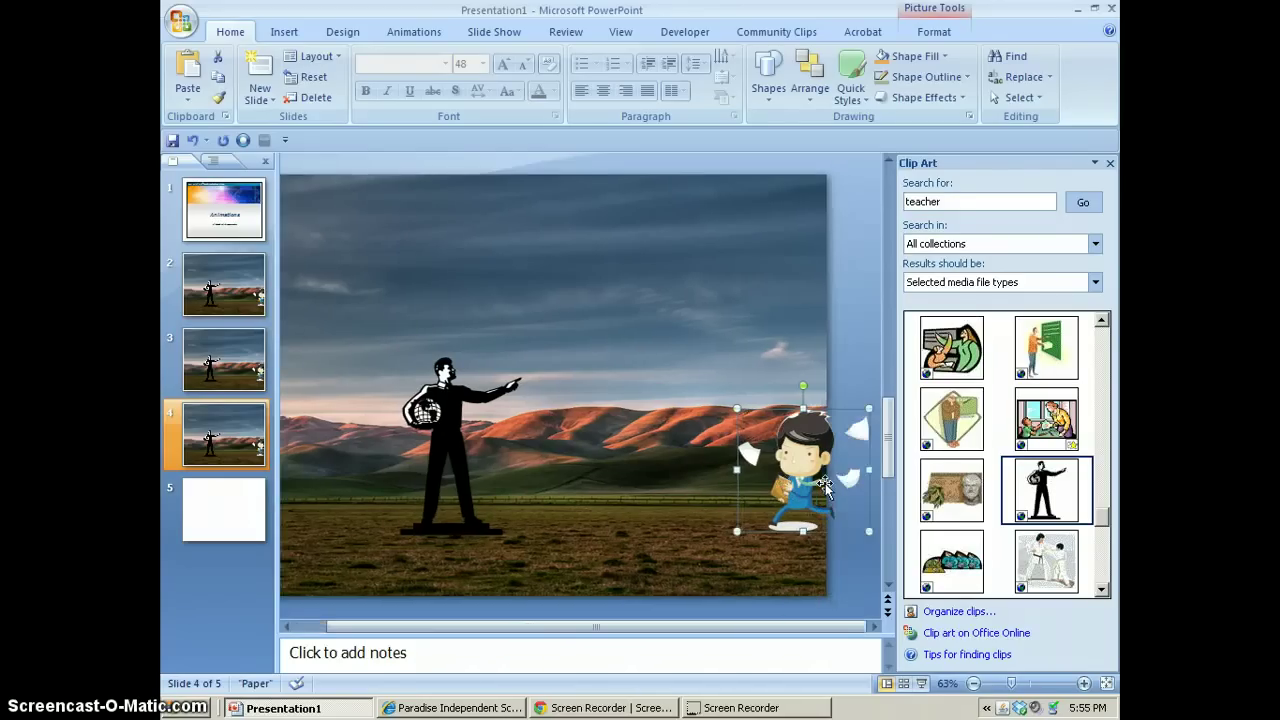
left_click(200, 462)
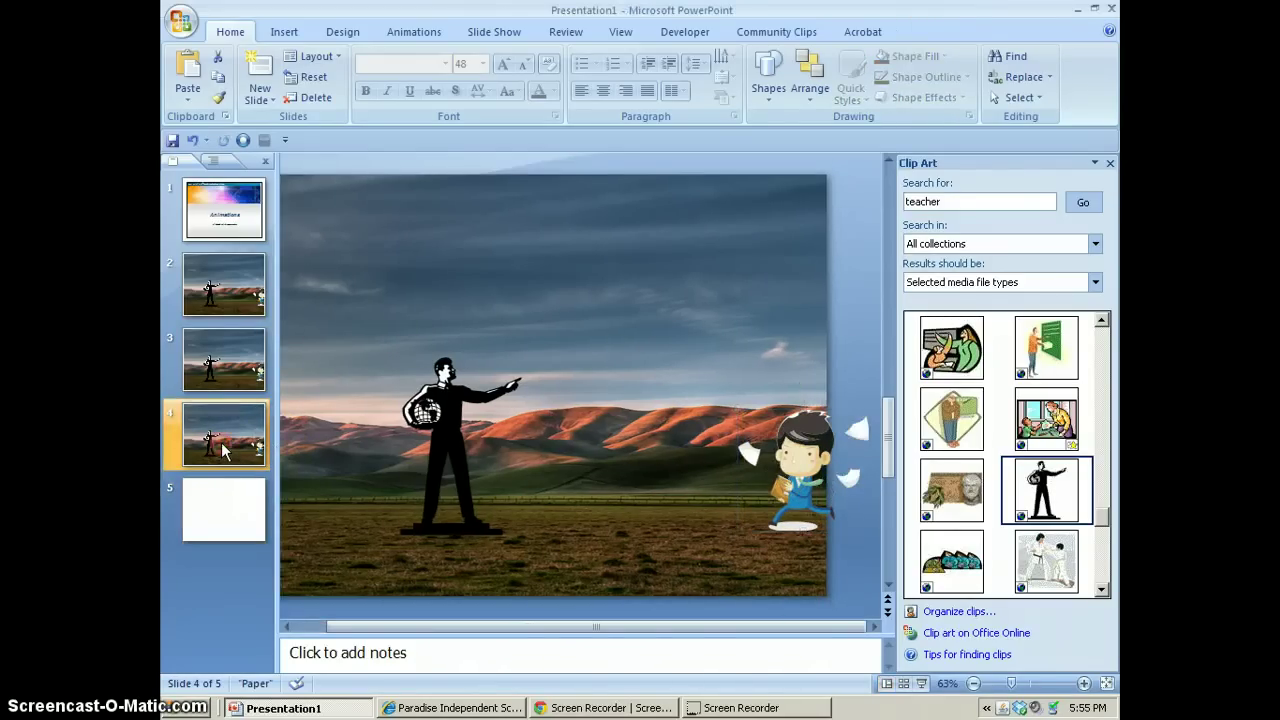
Duplicate slide 4 as slide 5, keeping the landscape background
right_click(221, 443)
left_click(267, 196)
right_click(229, 480)
left_click(273, 528)
left_click(250, 556)
left_click(266, 578)
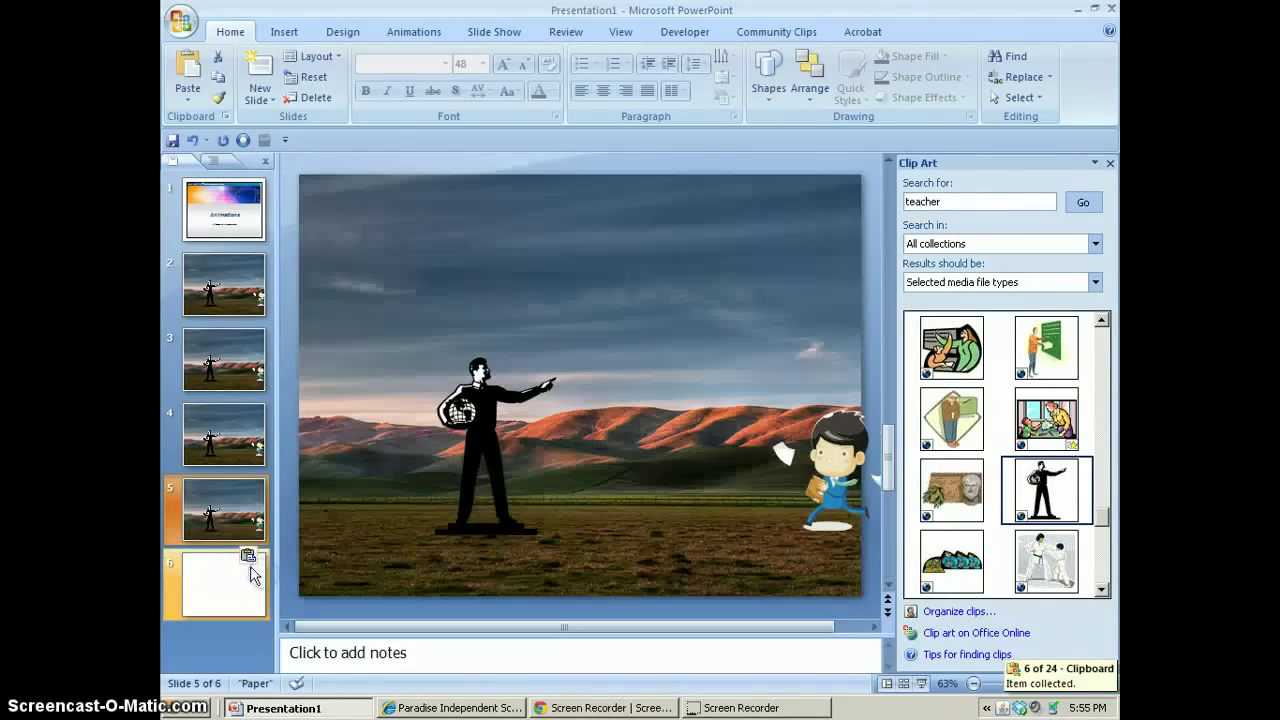
left_click(828, 465)
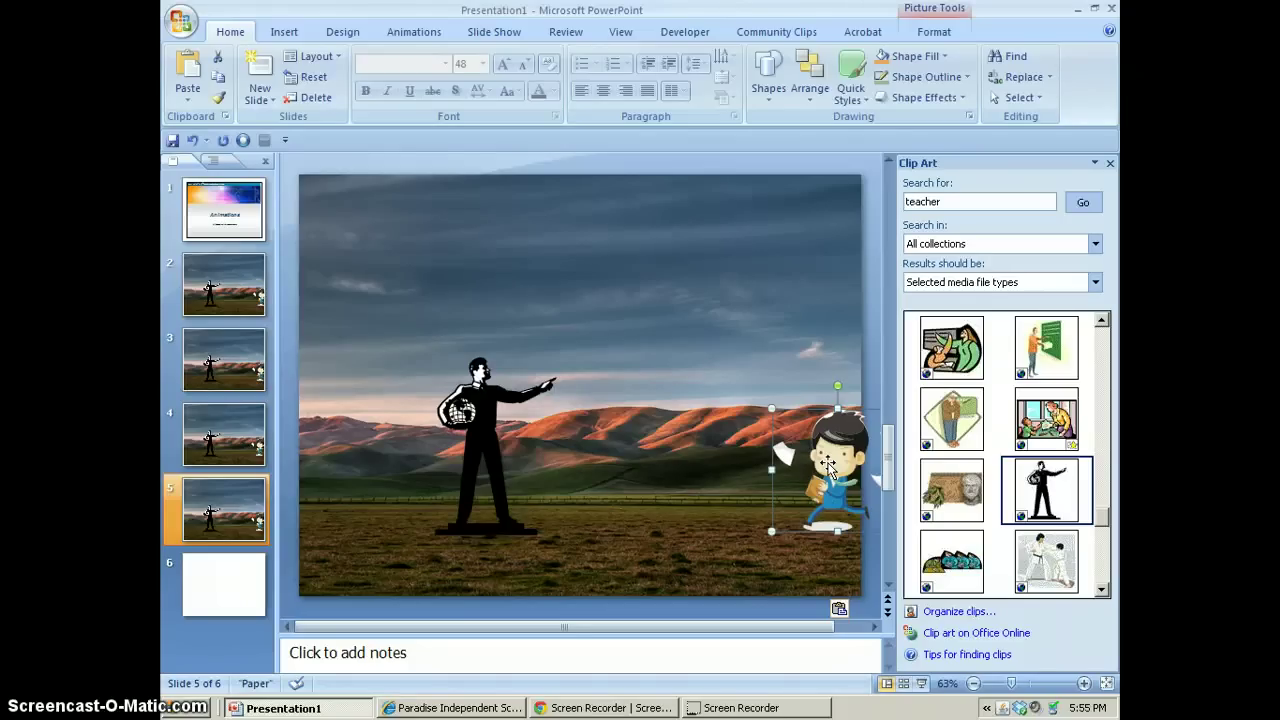
scroll(828, 465, "right", 1)
left_click(225, 510)
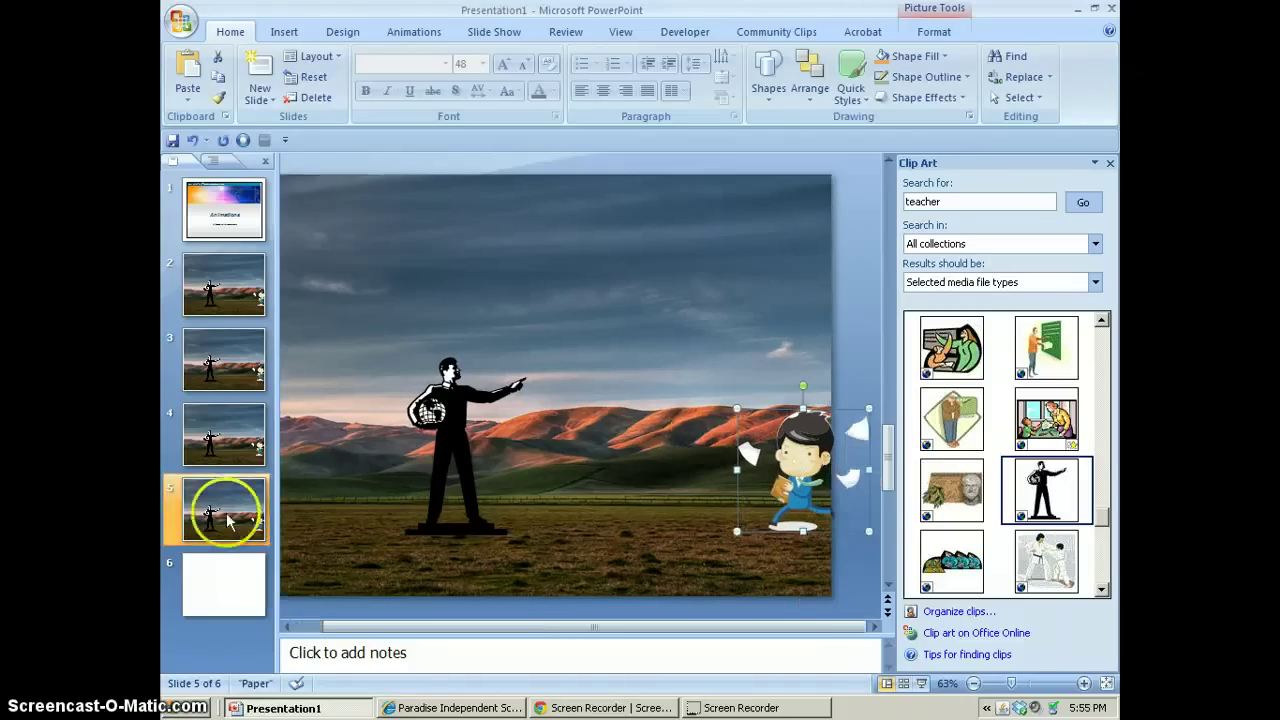
Duplicate slide 5 as slide 6 and nudge the boy slightly toward the man
right_click(240, 512)
left_click(322, 285)
right_click(242, 552)
left_click(294, 600)
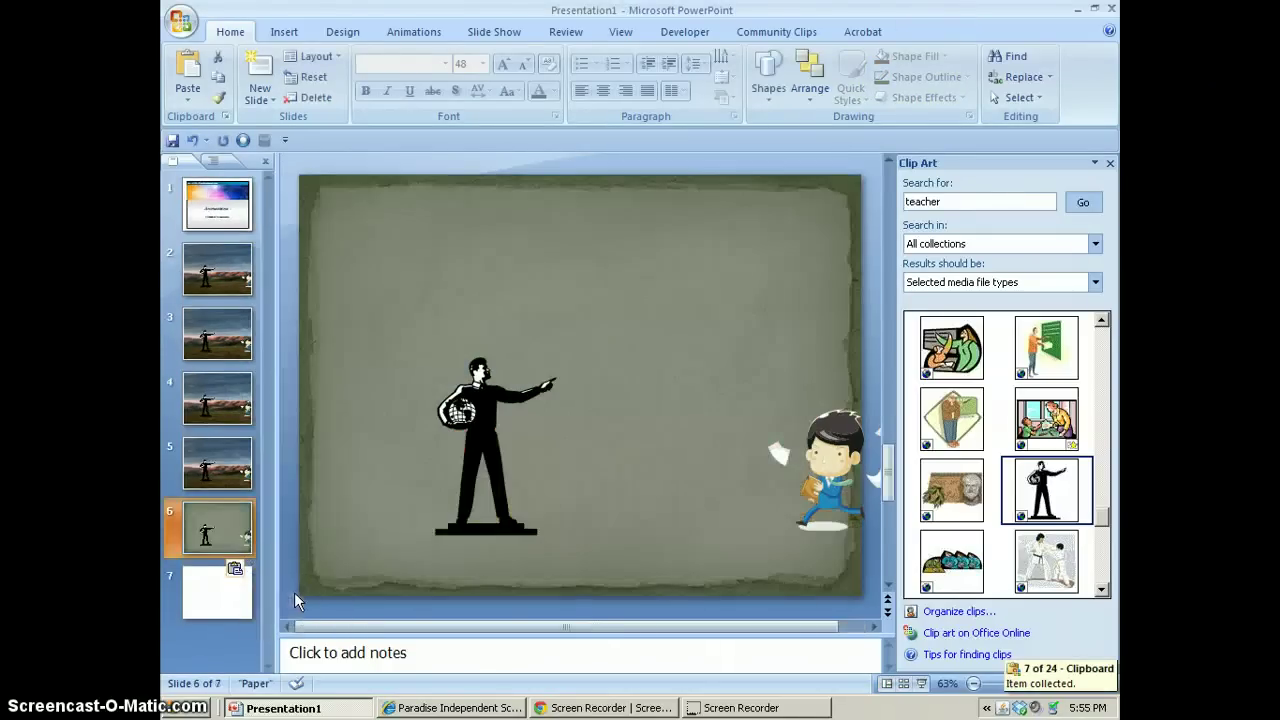
left_click(240, 569)
left_click(262, 598)
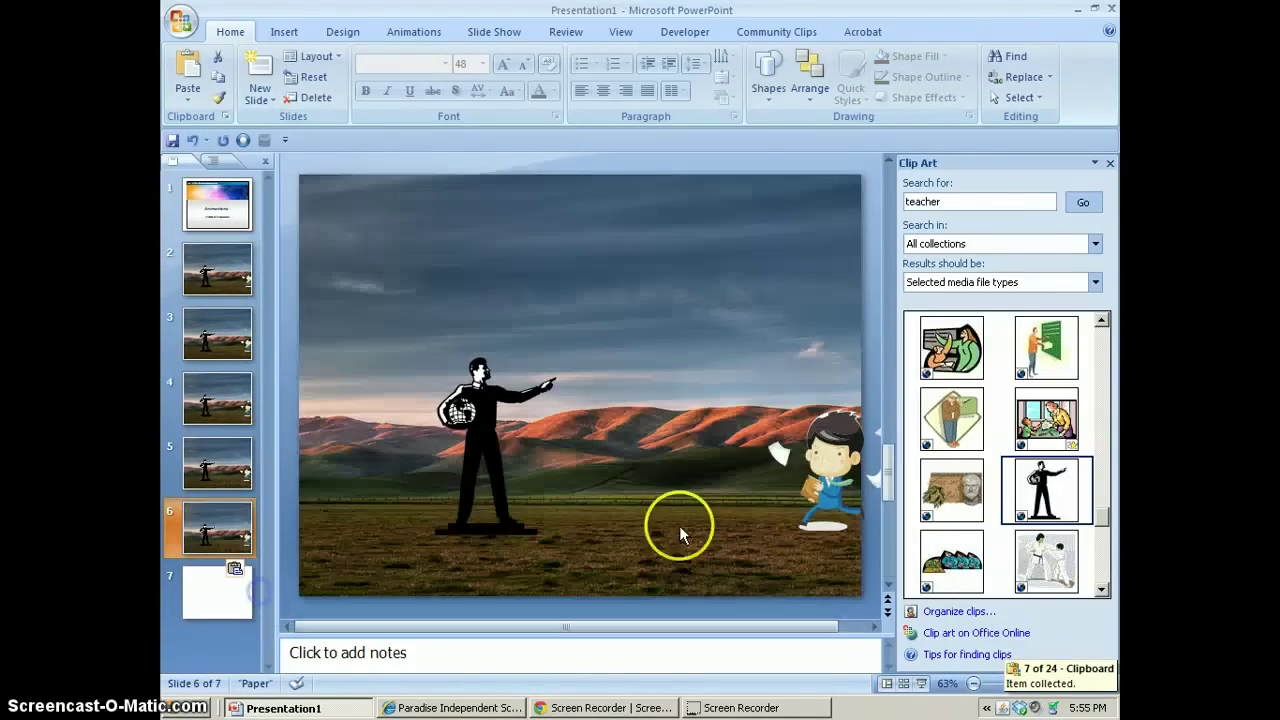
left_click(840, 481)
left_click_drag(842, 482, 842, 483)
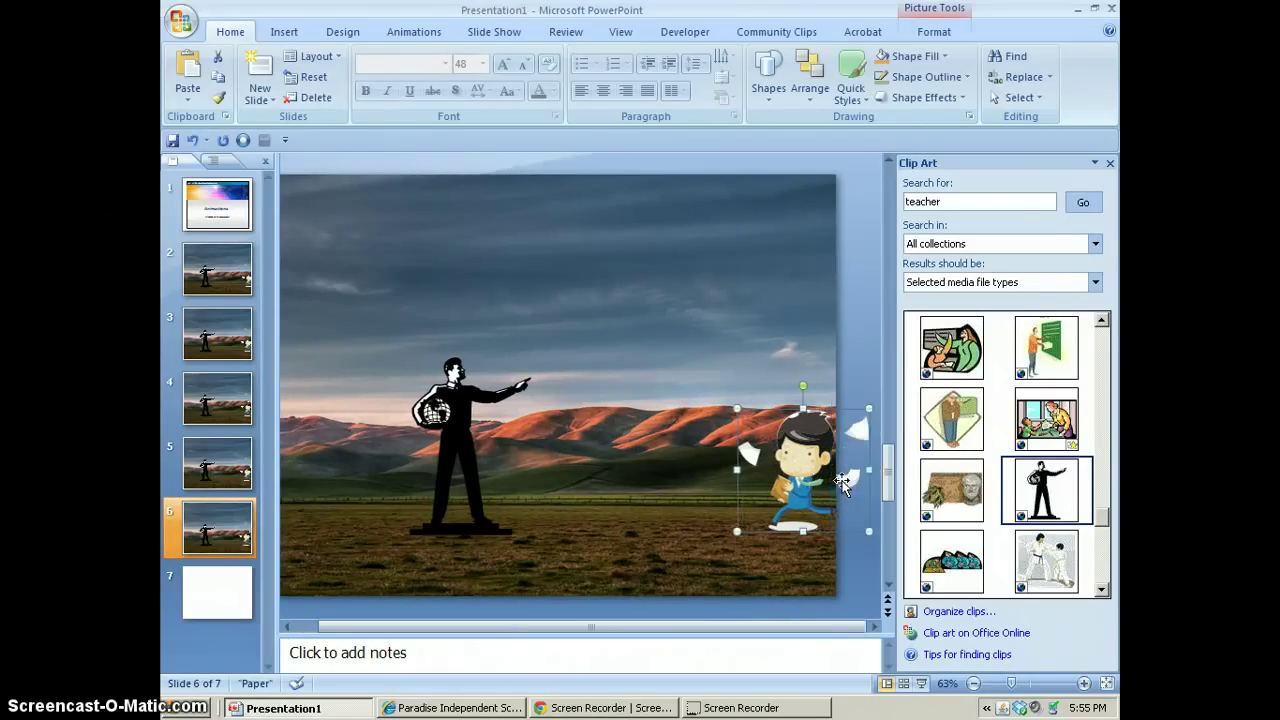
Duplicate slide 6 as slide 7 and shift the boy slightly left
right_click(214, 524)
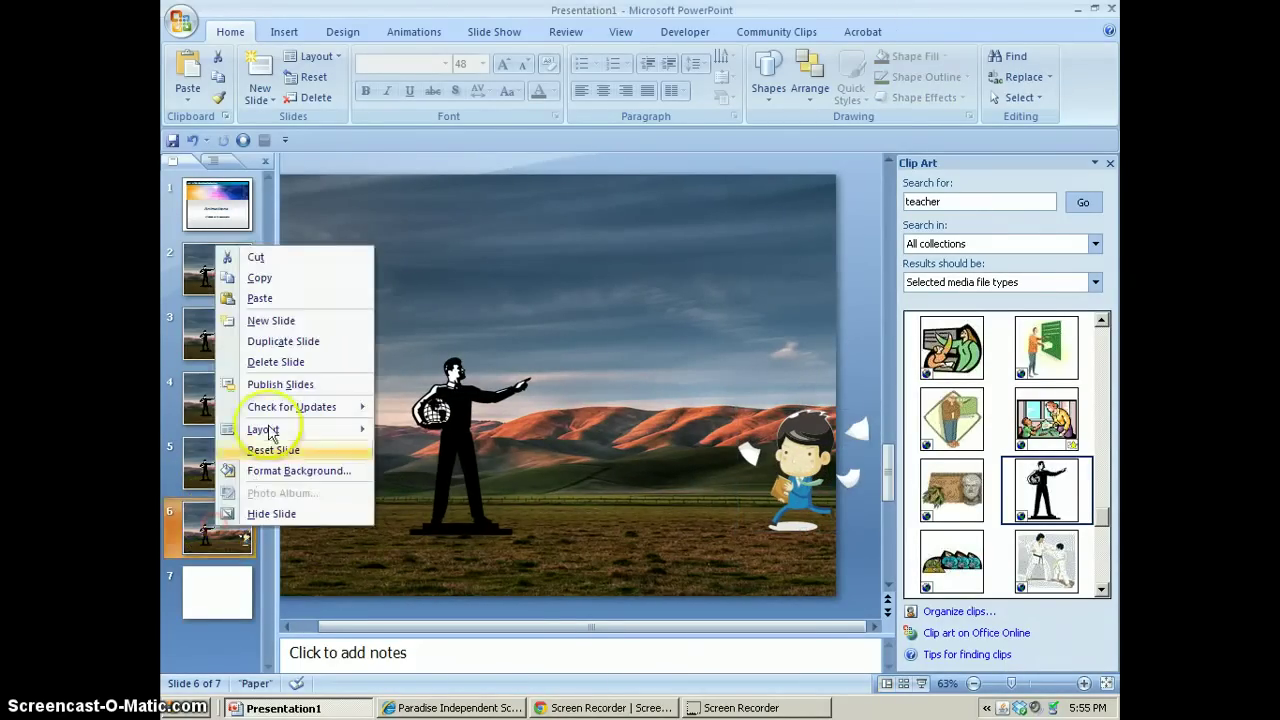
left_click(228, 278)
right_click(214, 560)
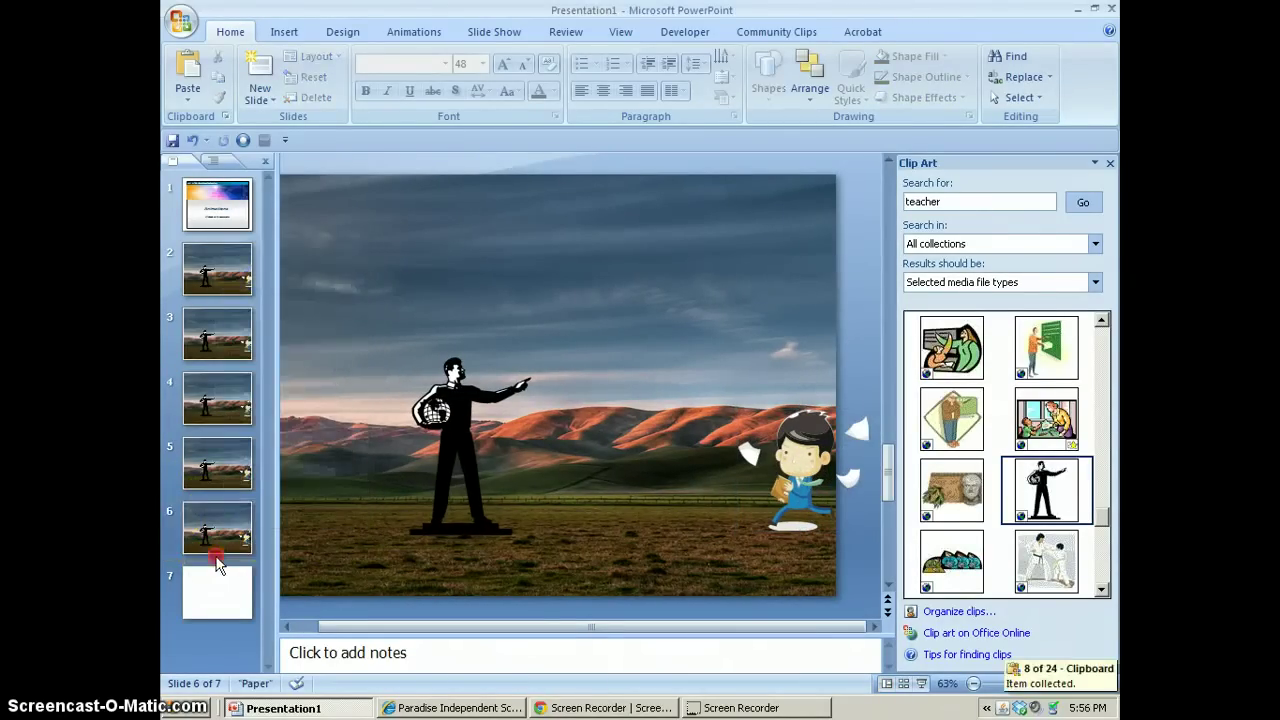
left_click(258, 609)
left_click(233, 636)
left_click(300, 657)
left_click(839, 484)
left_click_drag(840, 484, 835, 480)
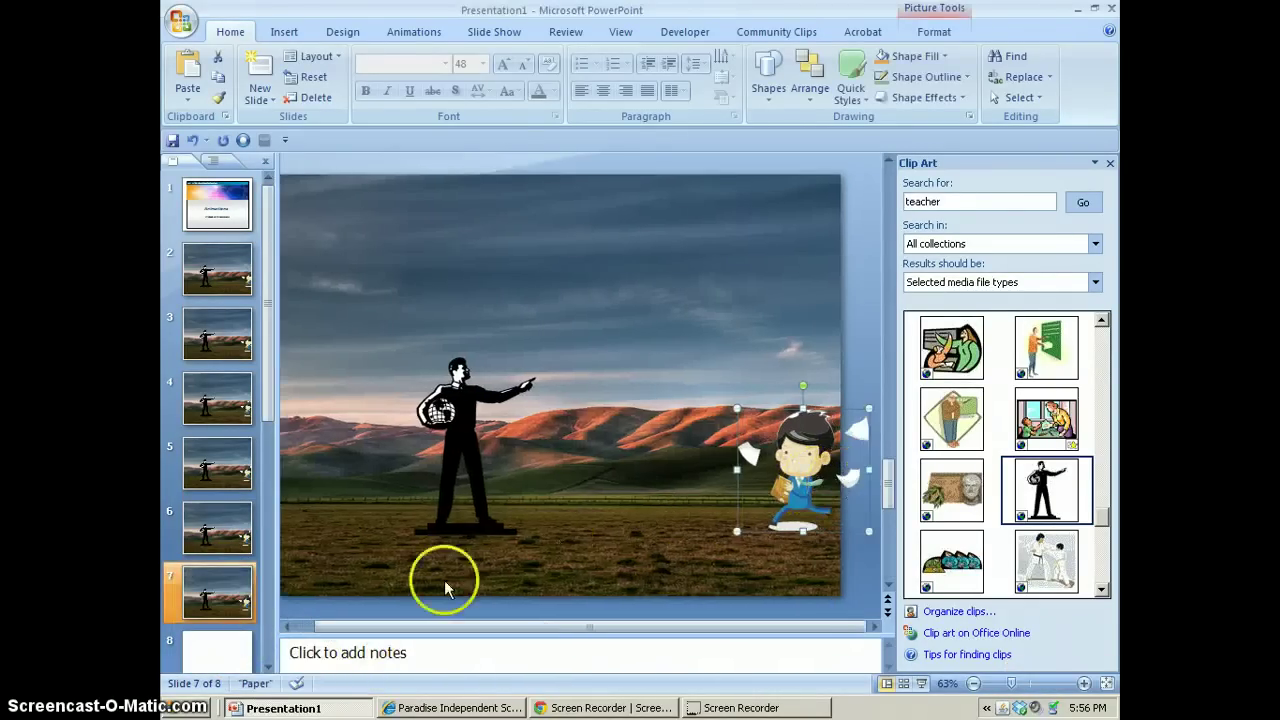
Delete the blank slide 8 at the end of the deck
left_click(238, 649)
left_click_drag(238, 645, 266, 600)
key("Delete")
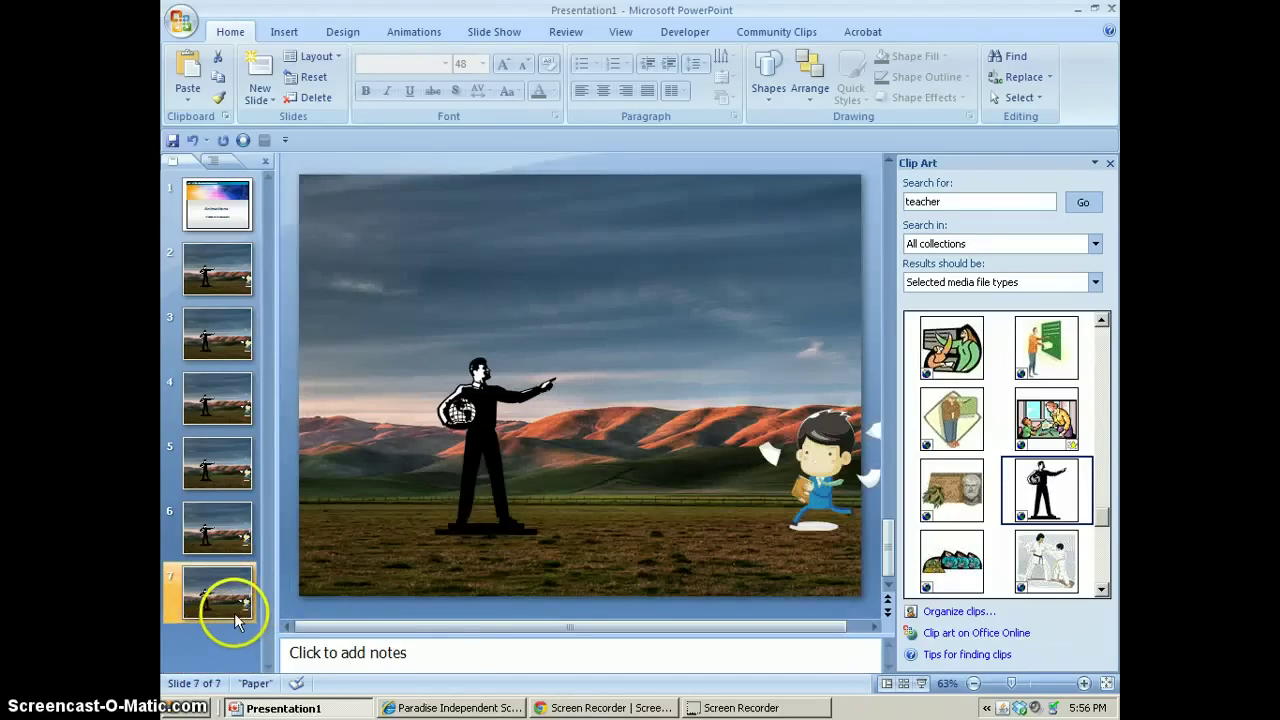
left_click(231, 608)
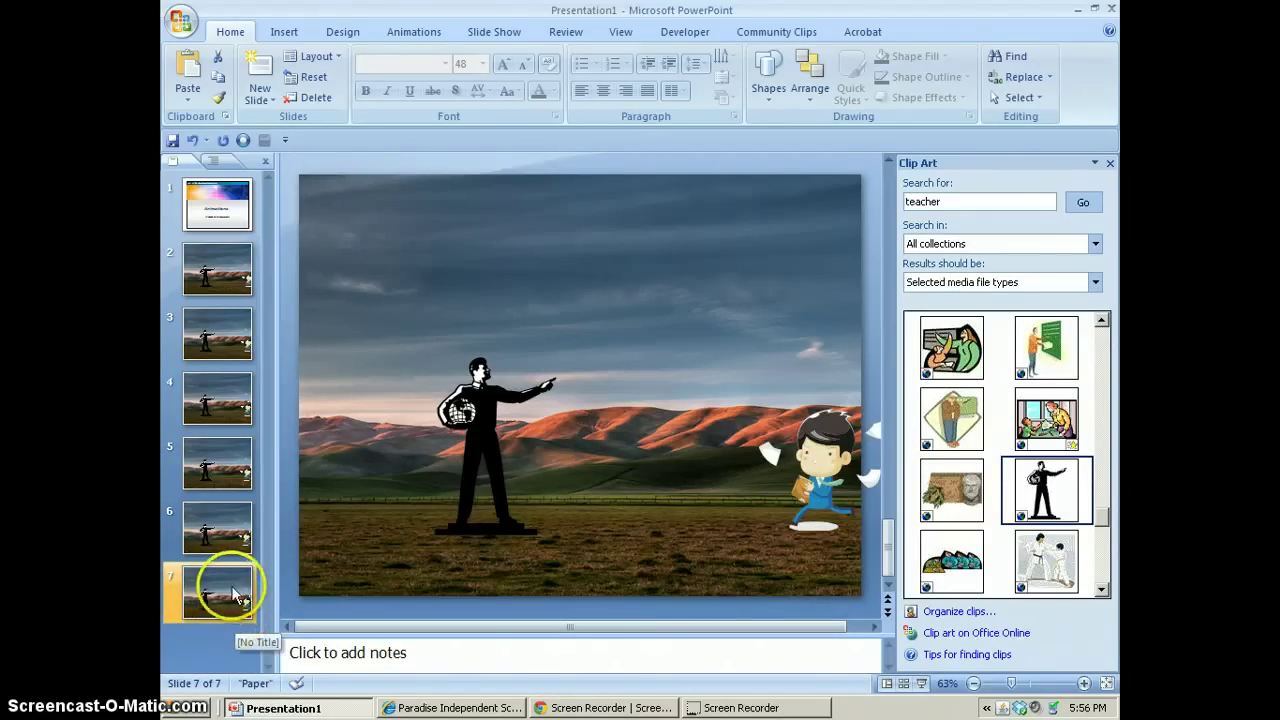
Uncheck Automatically After for slide 7, leaving On Mouse Click as its only advance
left_click(231, 597)
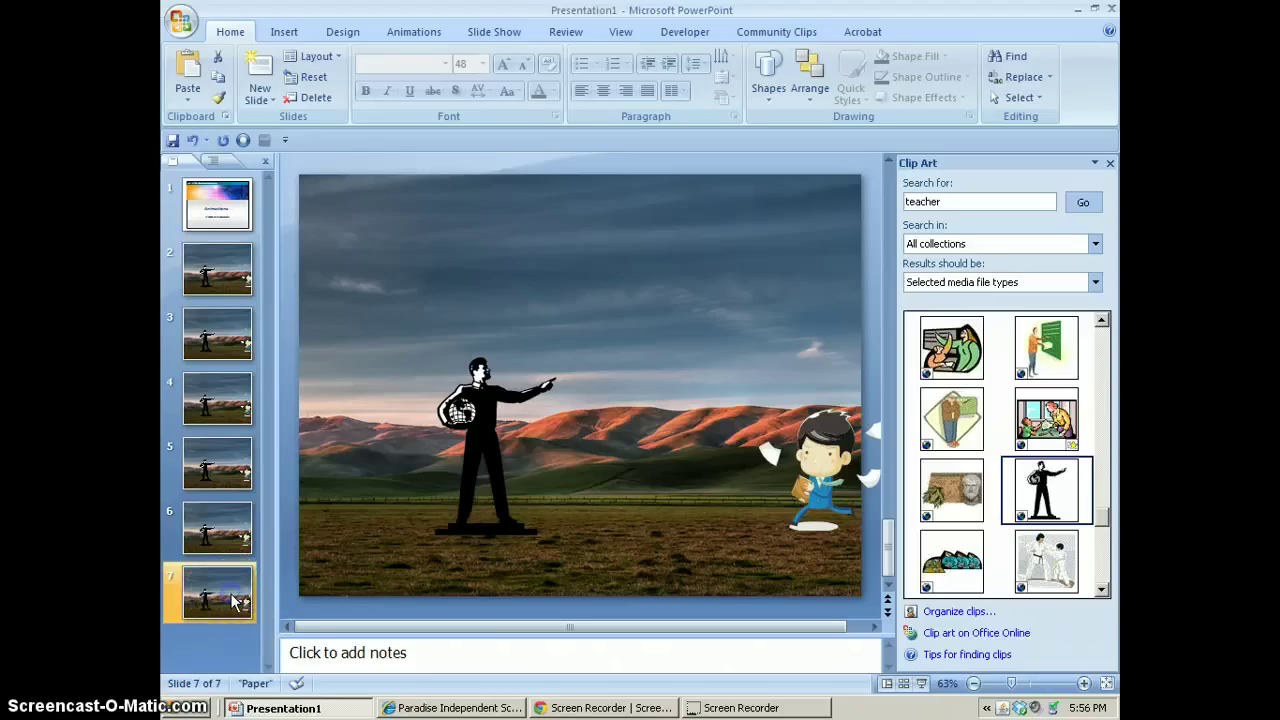
right_click(231, 600)
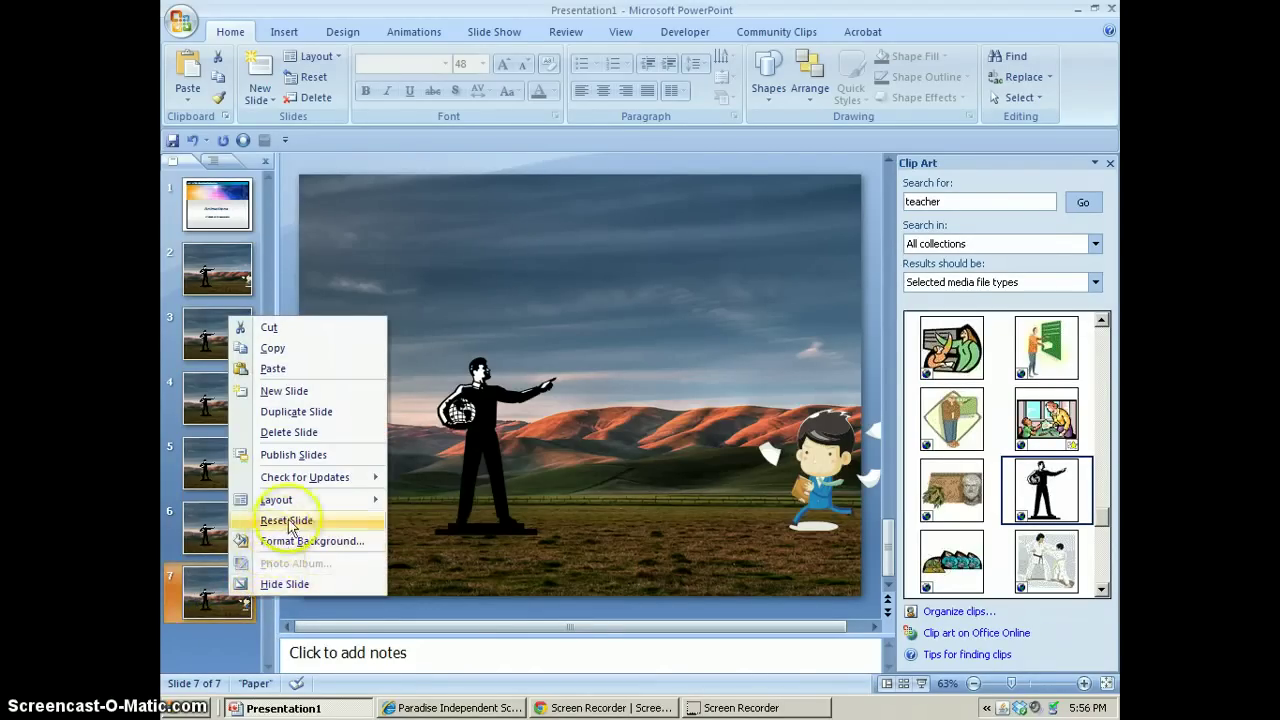
left_click(205, 595)
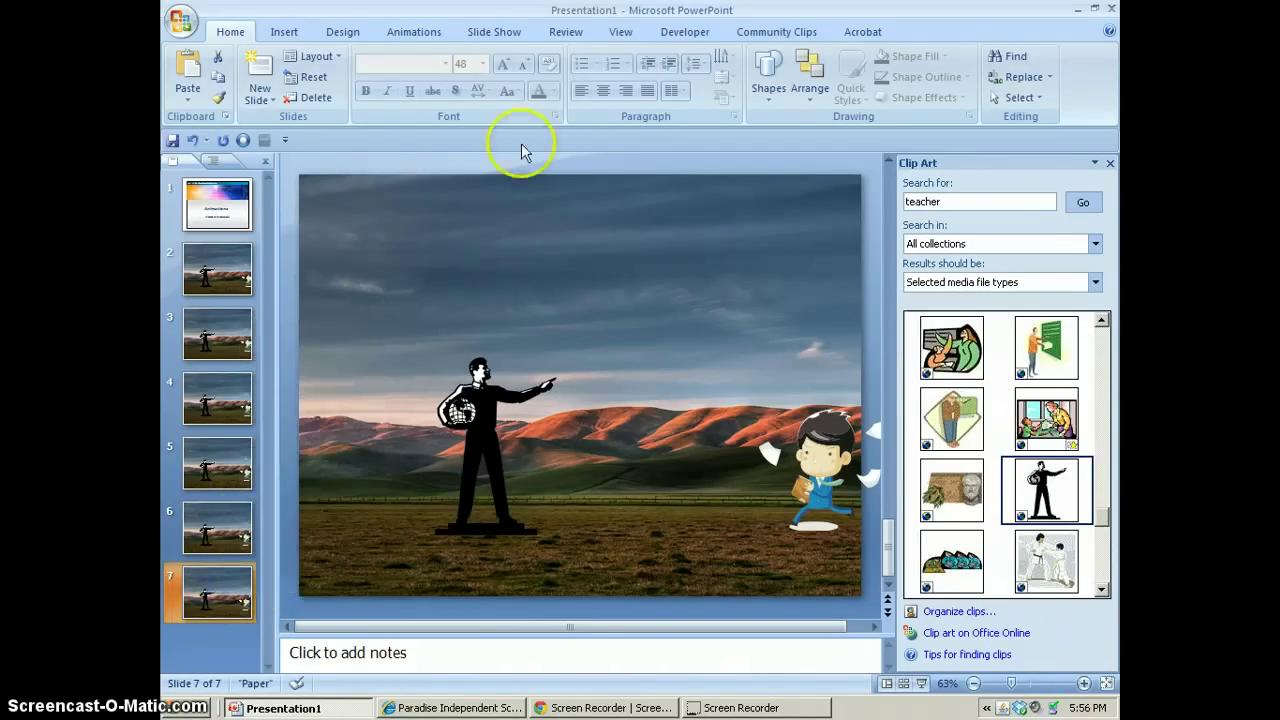
left_click(414, 33)
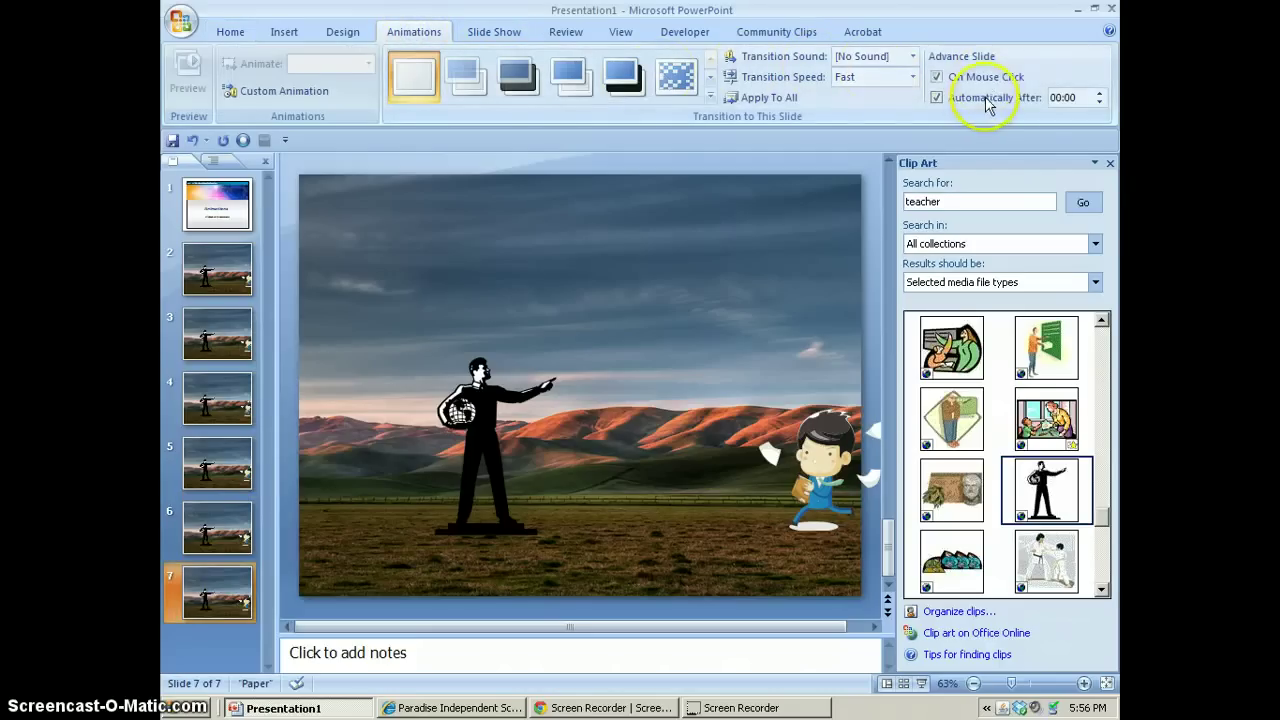
left_click(938, 98)
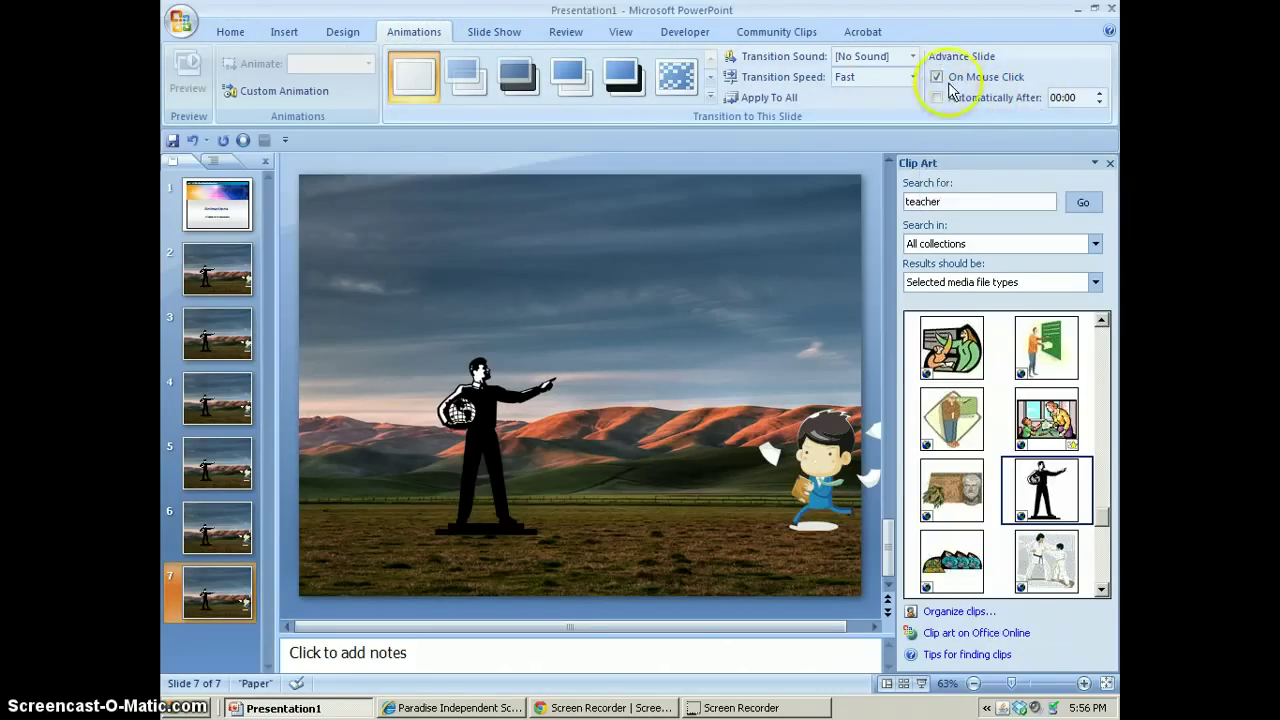
left_click(1085, 100)
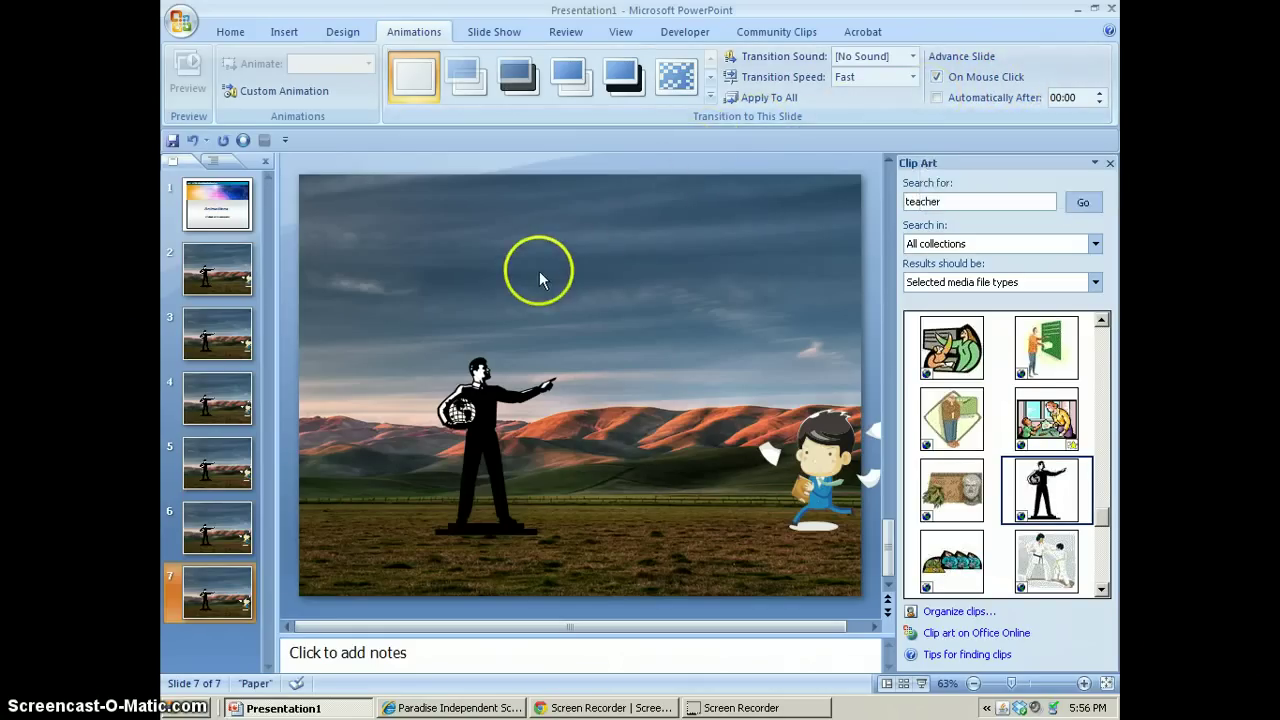
Play the seven-slide deck as a full-screen slide show, then end it with Esc
left_click(497, 33)
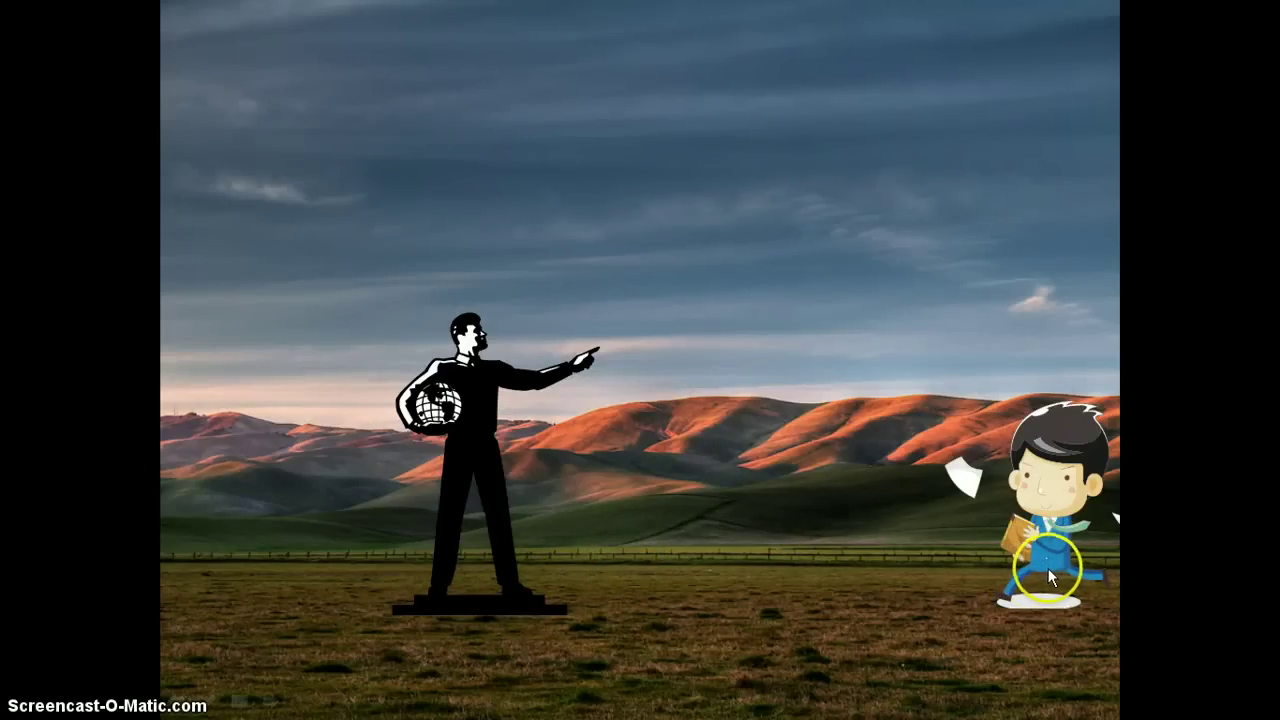
key("Escape")
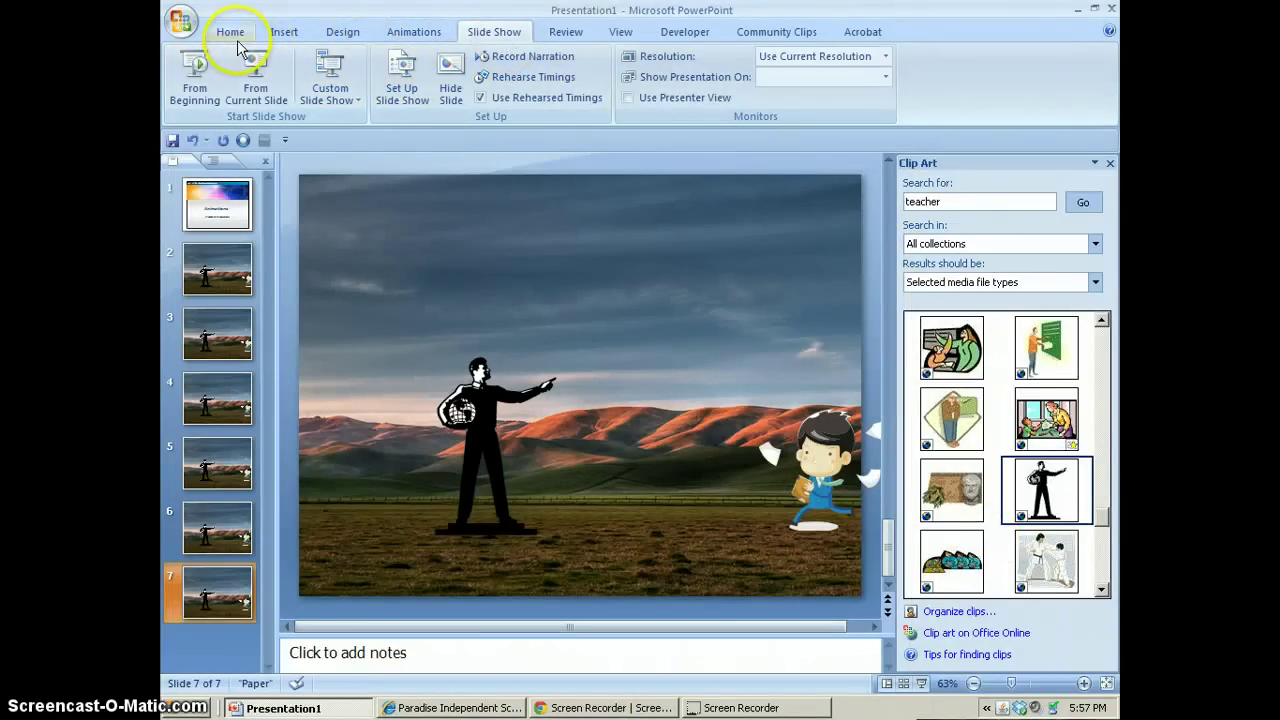
Turn Automatically After back on for slide 7 and paste a copy of it as slide 8
left_click(414, 31)
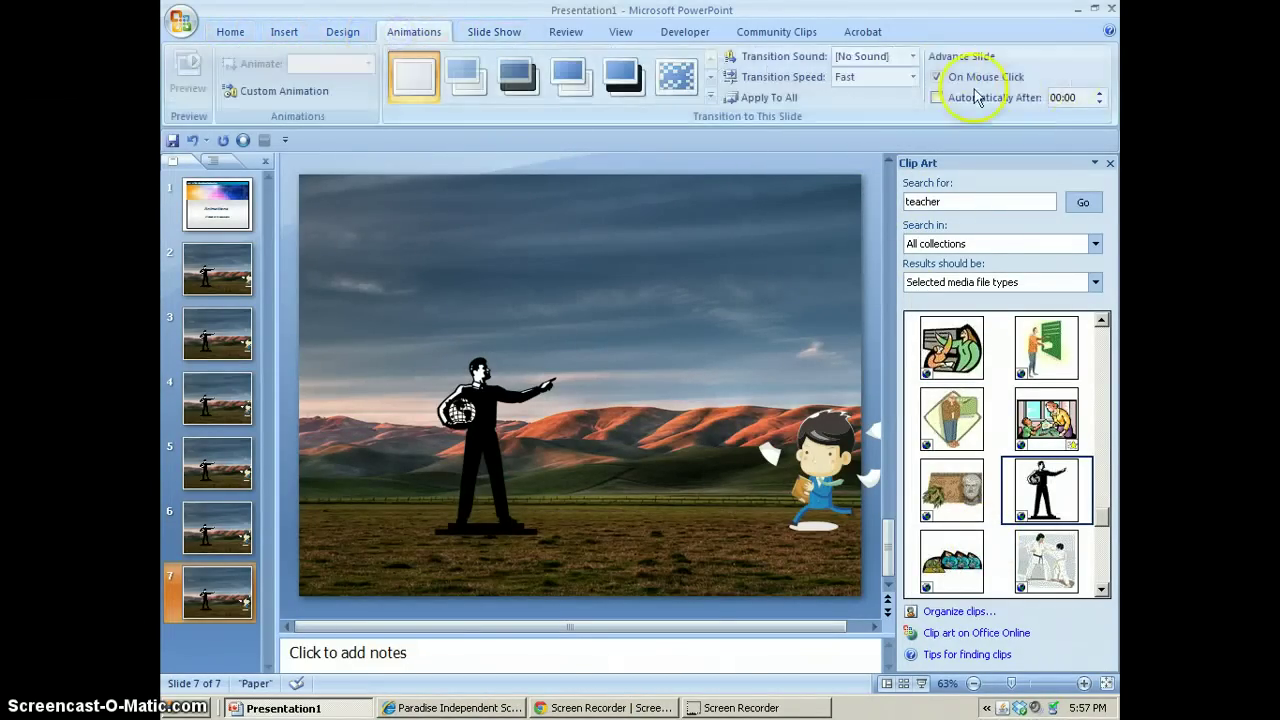
left_click(938, 99)
right_click(214, 596)
left_click(262, 349)
right_click(229, 612)
left_click(268, 596)
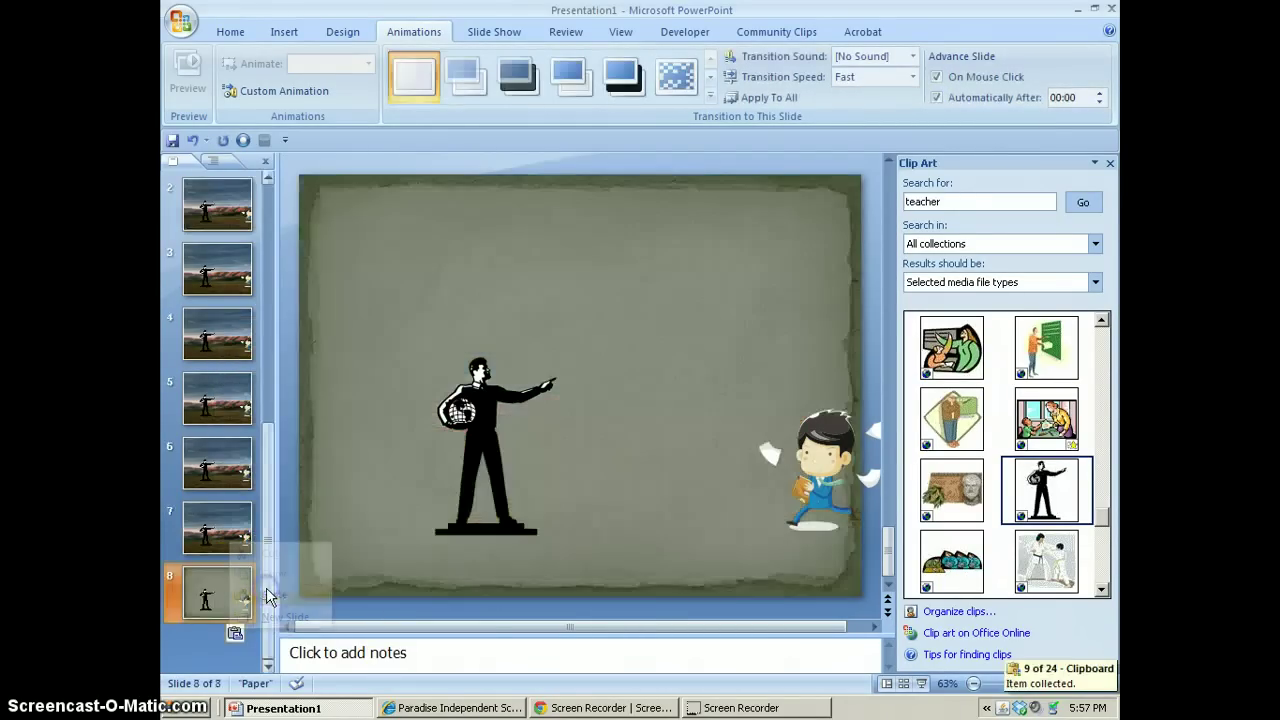
left_click(826, 476)
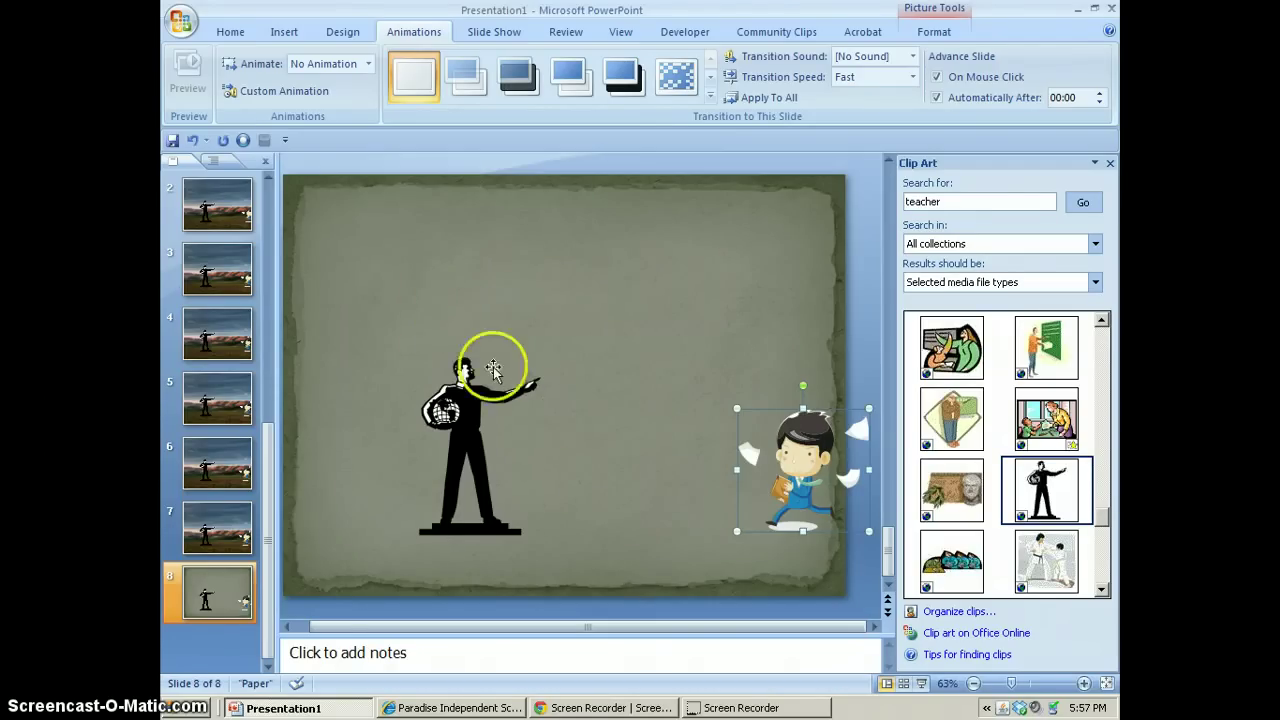
Draw an oval speech callout above the pointing man, then widen it and make it taller
left_click(283, 33)
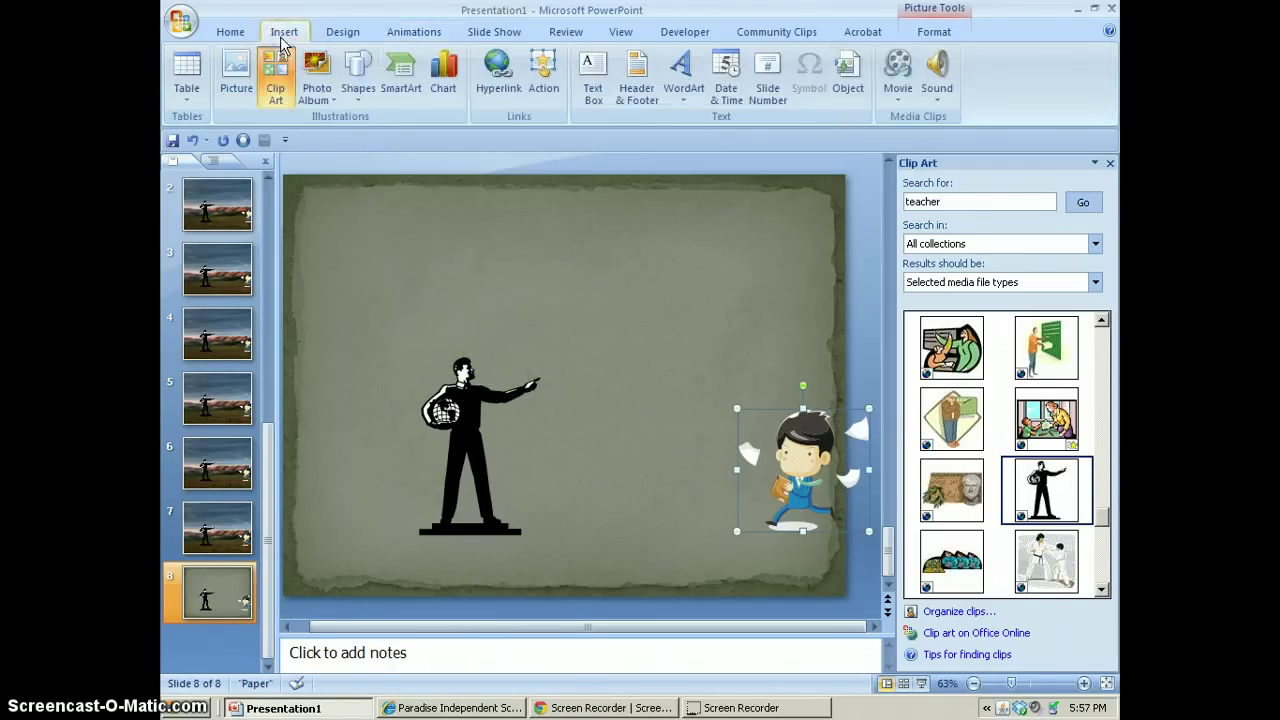
left_click(356, 80)
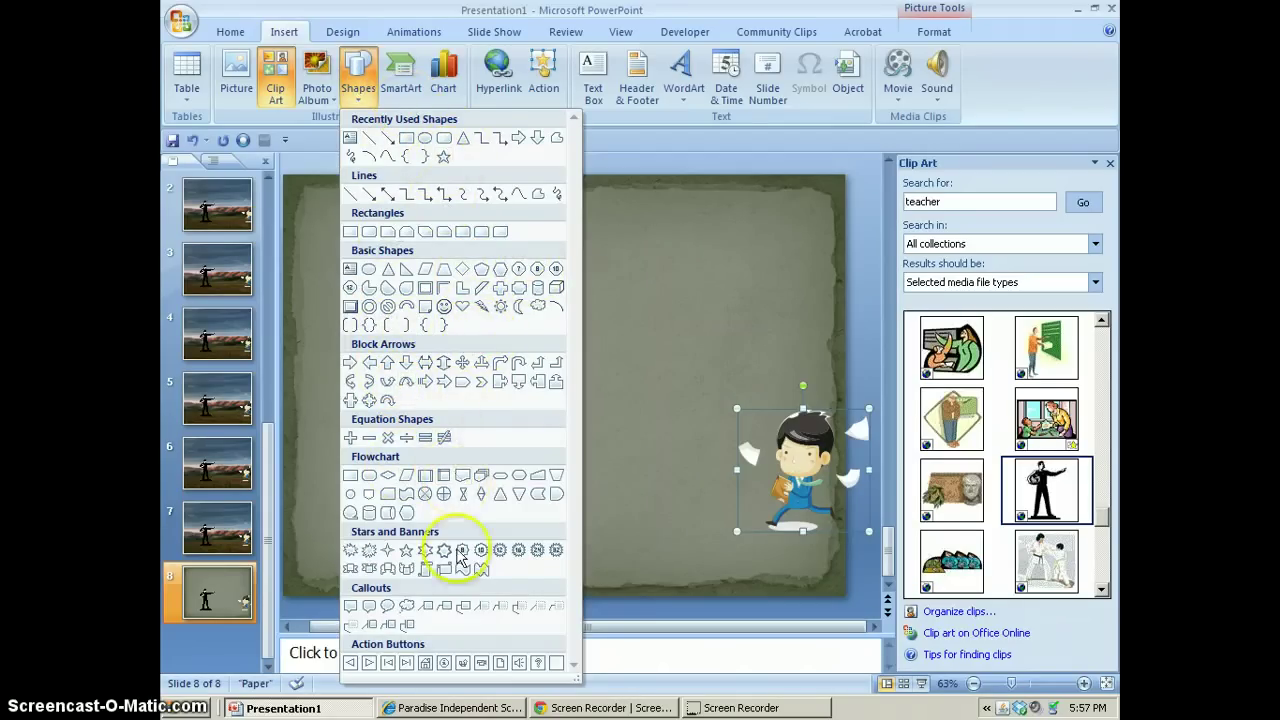
left_click(372, 607)
left_click_drag(460, 253, 620, 357)
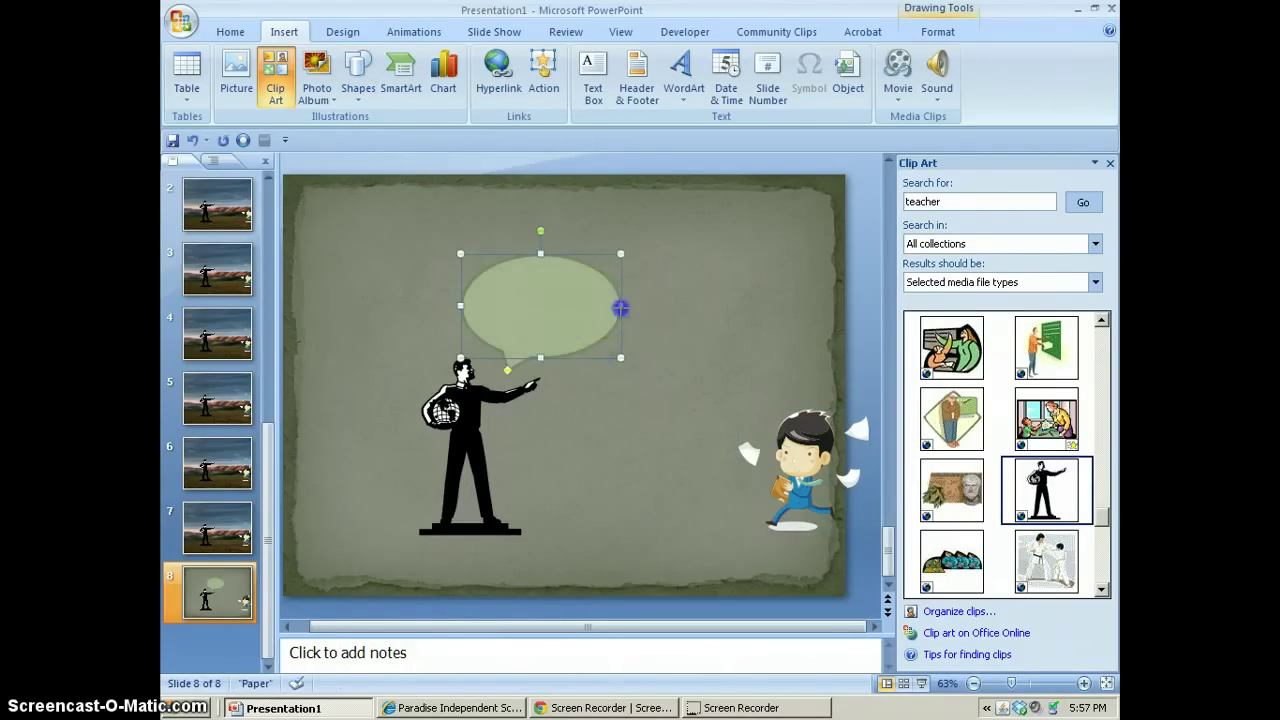
left_click_drag(621, 305, 757, 305)
left_click_drag(605, 250, 605, 227)
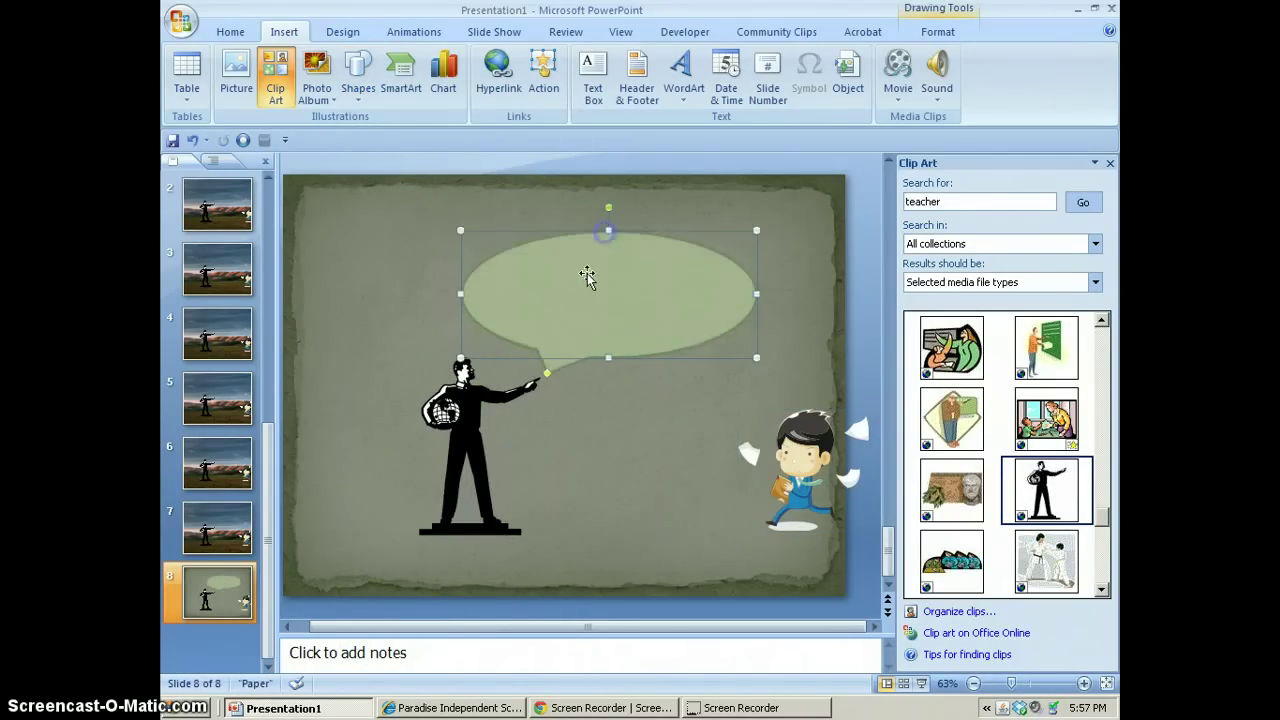
Type "Hey! What are you doing!!" inside the oval speech callout
right_click(606, 290)
left_click(586, 290)
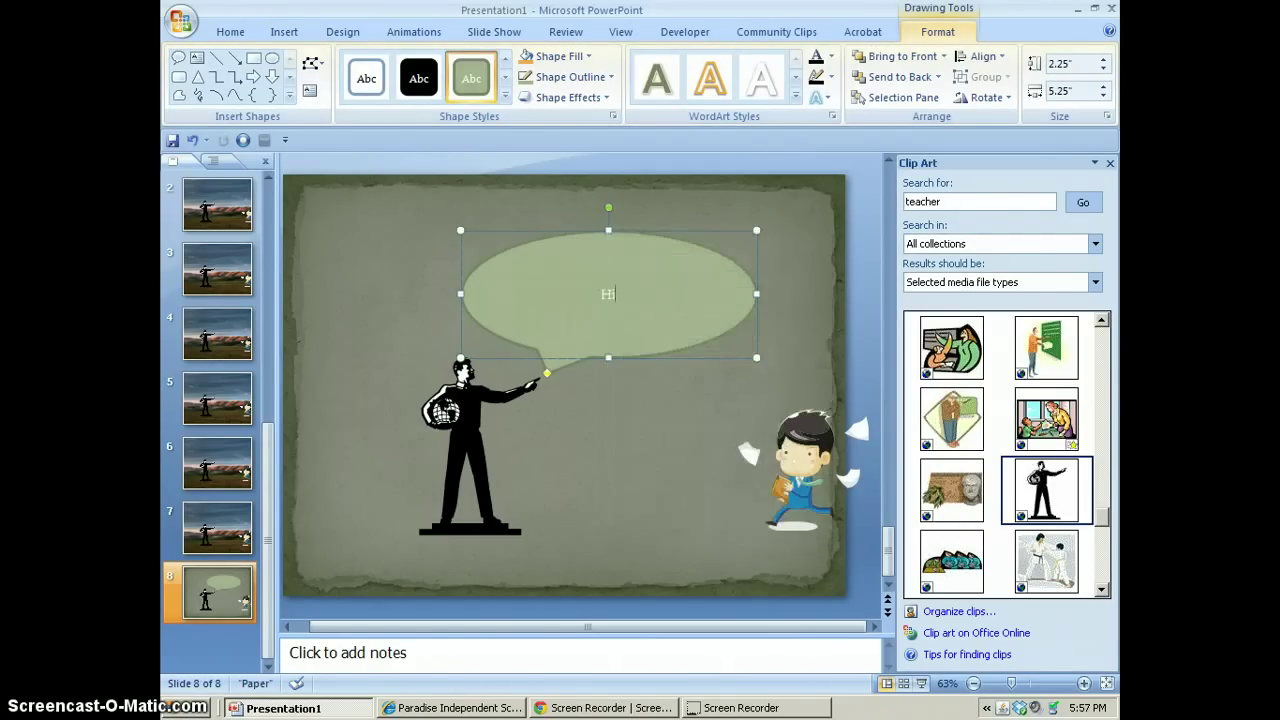
type("!  What are you doing!")
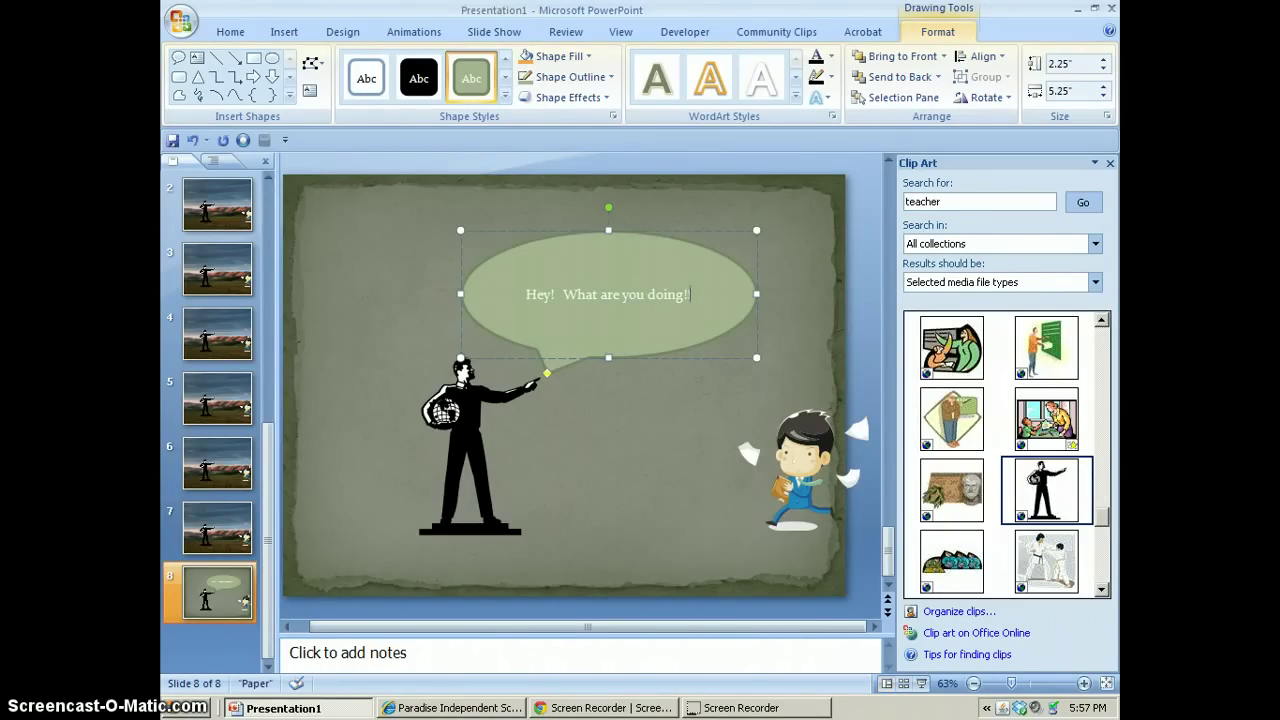
left_click(586, 459)
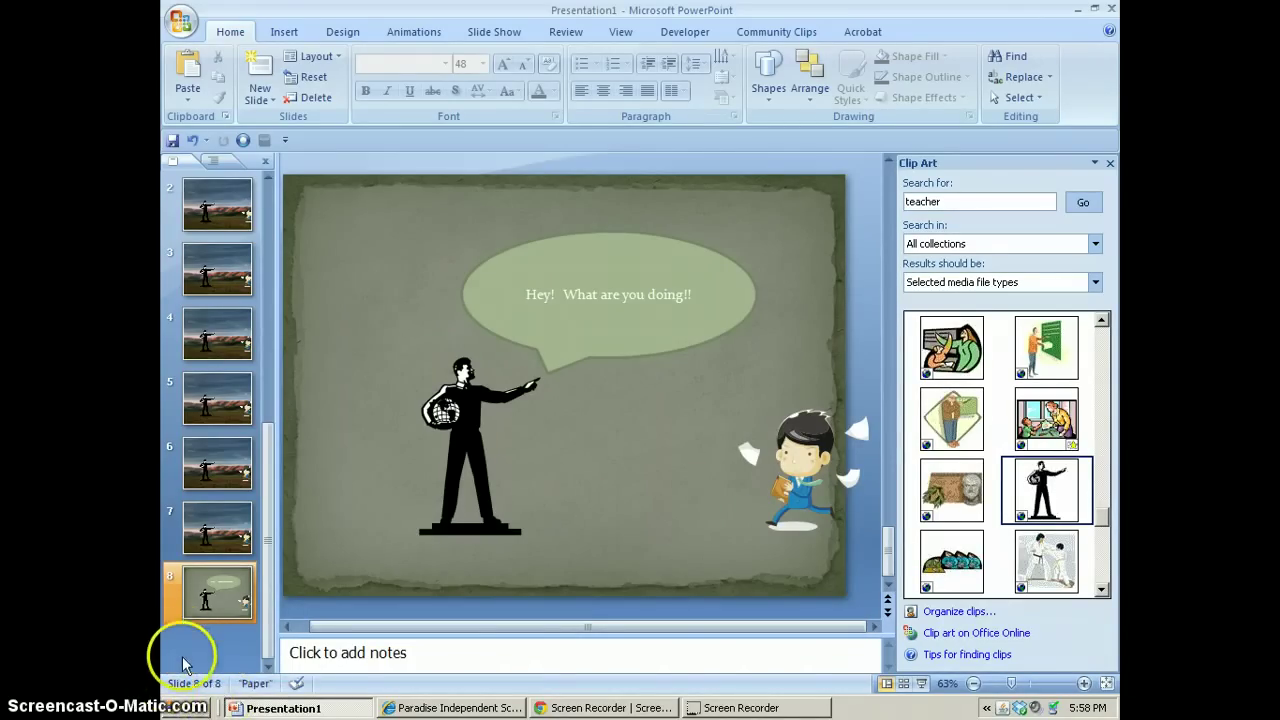
left_click(788, 478)
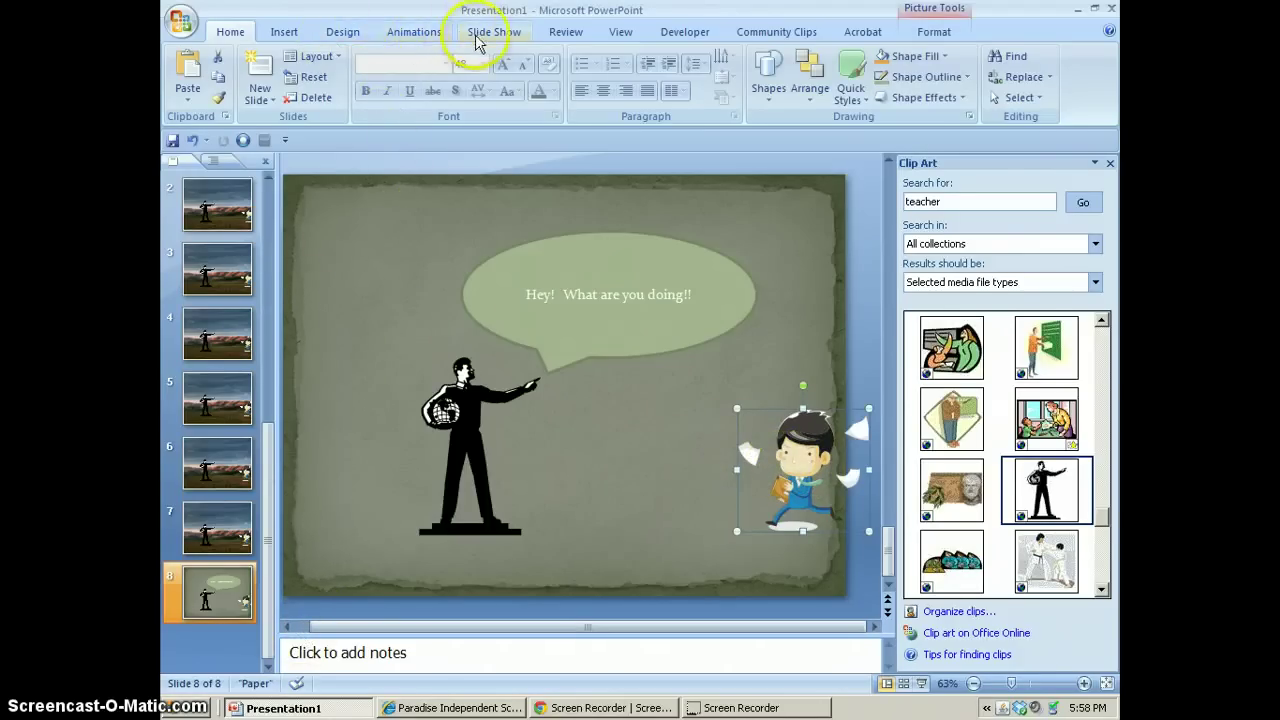
Draw a cloud callout above the running boy, widen it leftward and aim its tail at him
left_click(284, 32)
left_click(357, 68)
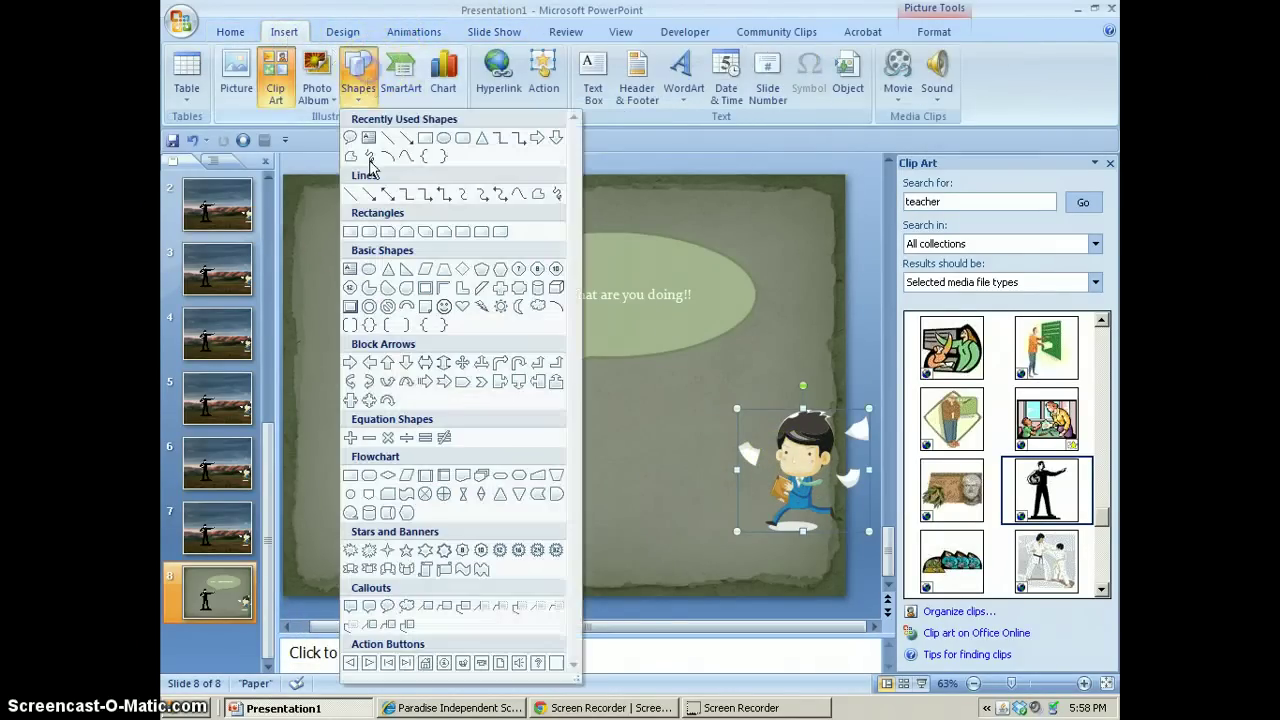
left_click(406, 606)
left_click_drag(767, 407, 807, 183)
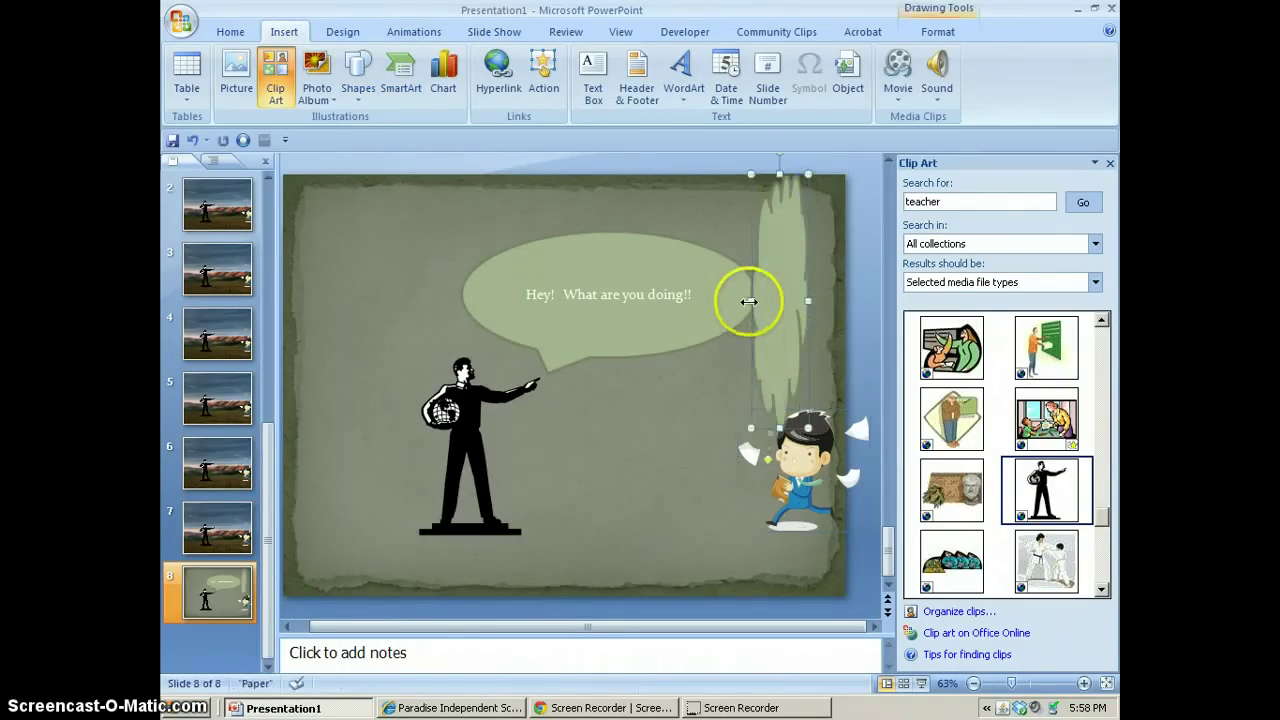
left_click_drag(749, 303, 587, 301)
left_click_drag(651, 460, 772, 458)
left_click(681, 492)
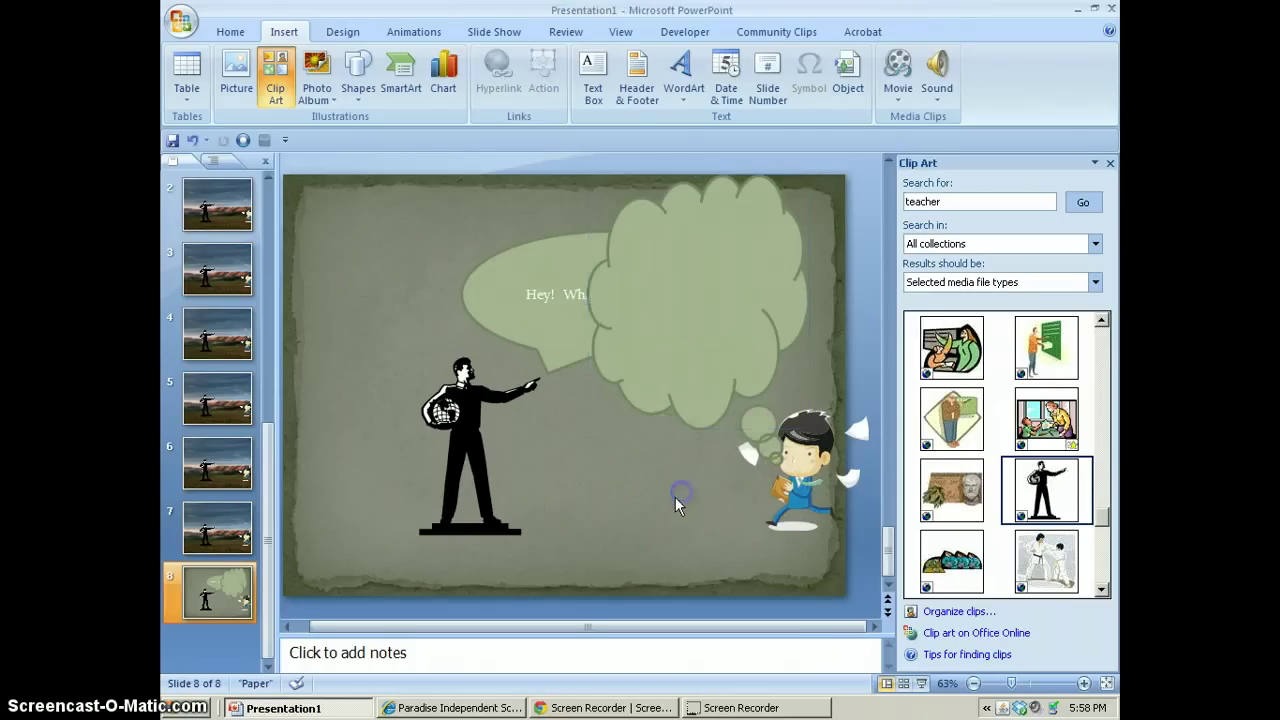
Point the cloud's tail at the boy's head and type "What an idiot!" inside it
left_click(774, 458)
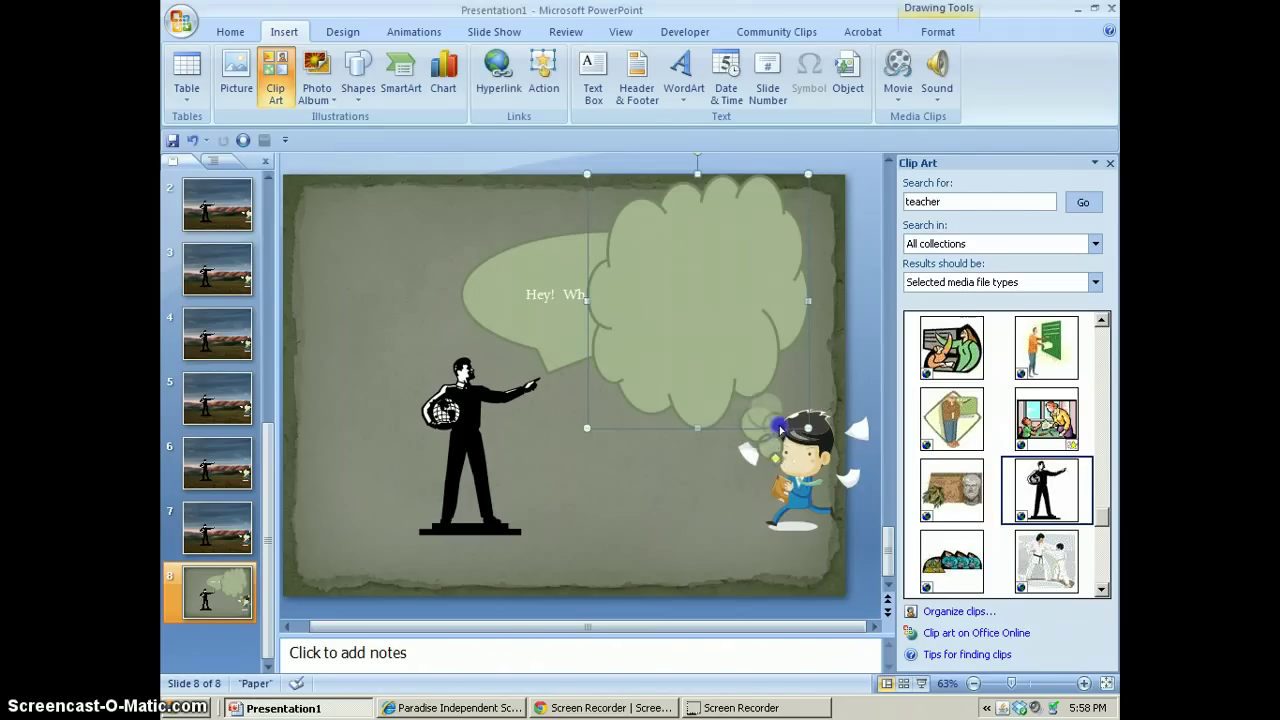
left_click_drag(781, 418, 781, 414)
left_click(724, 464)
left_click(424, 596)
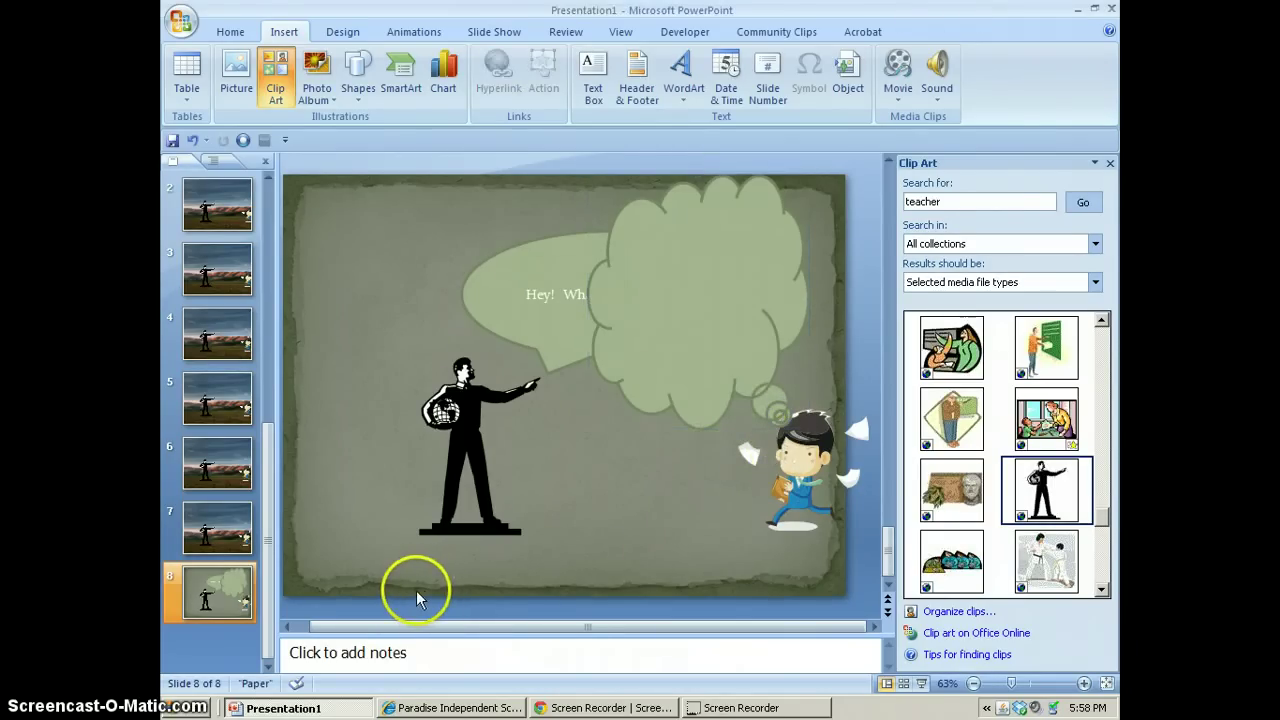
double_click(698, 280)
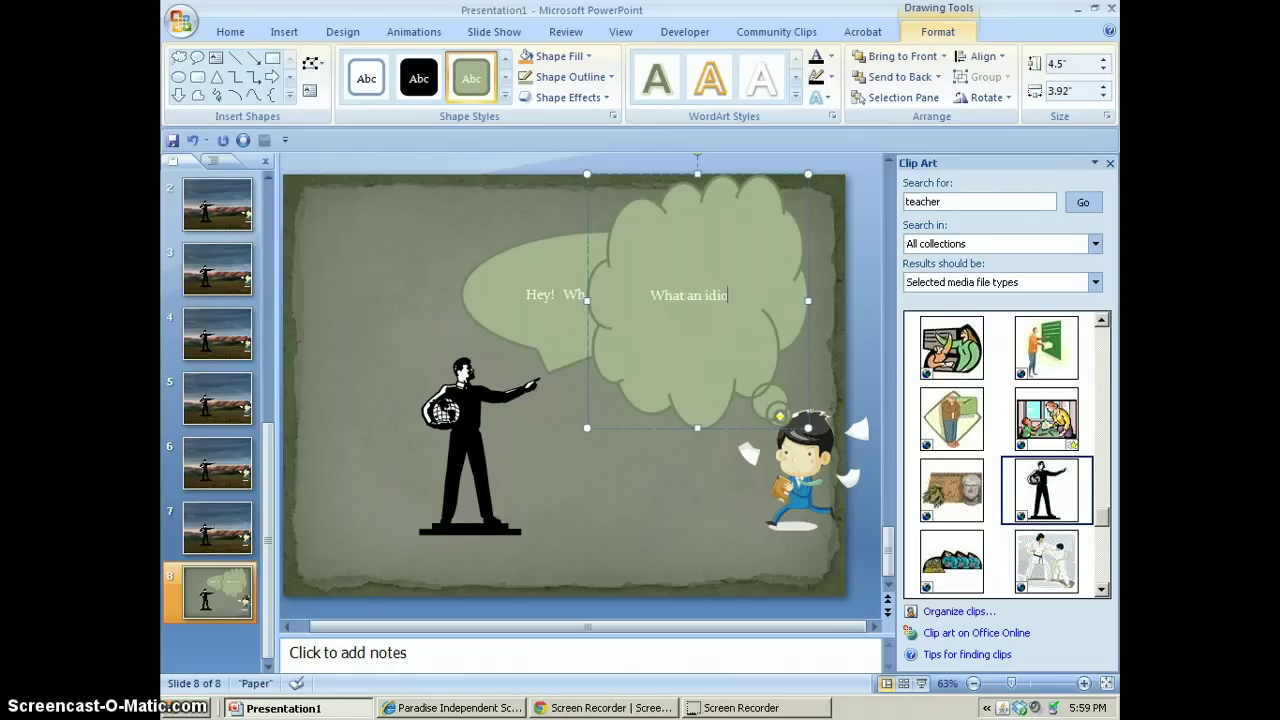
left_click(709, 563)
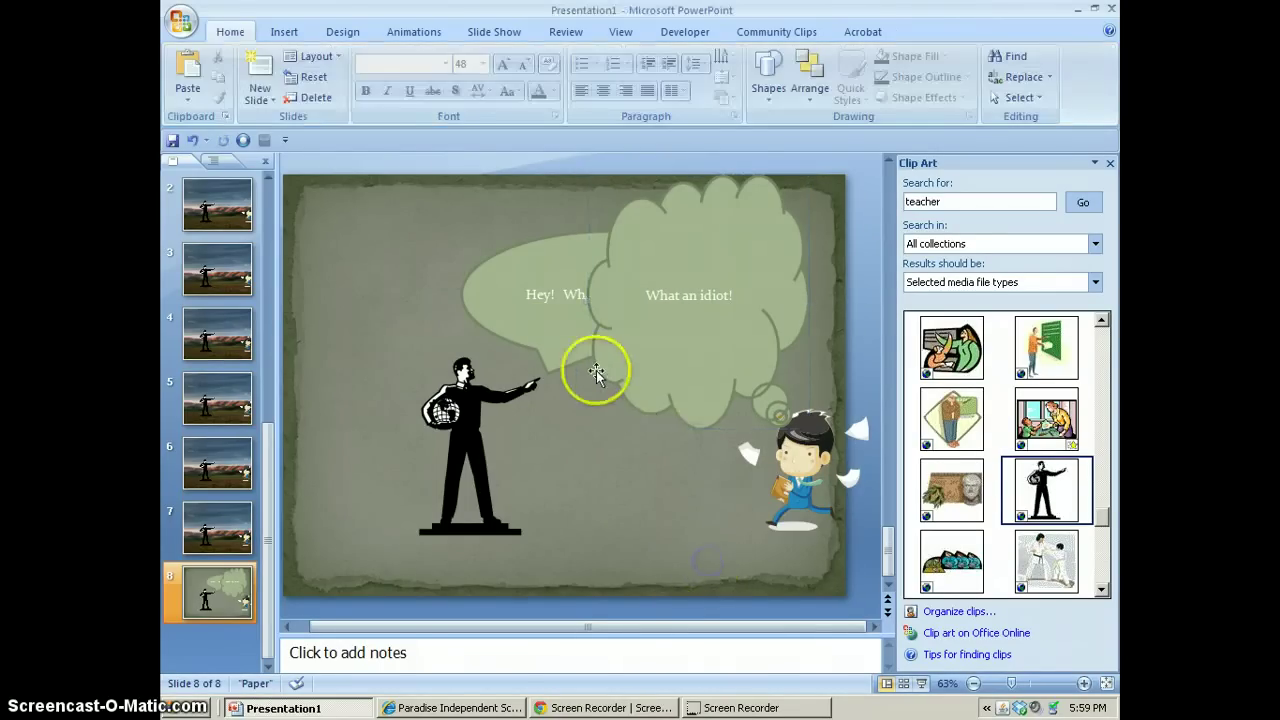
left_click(545, 340)
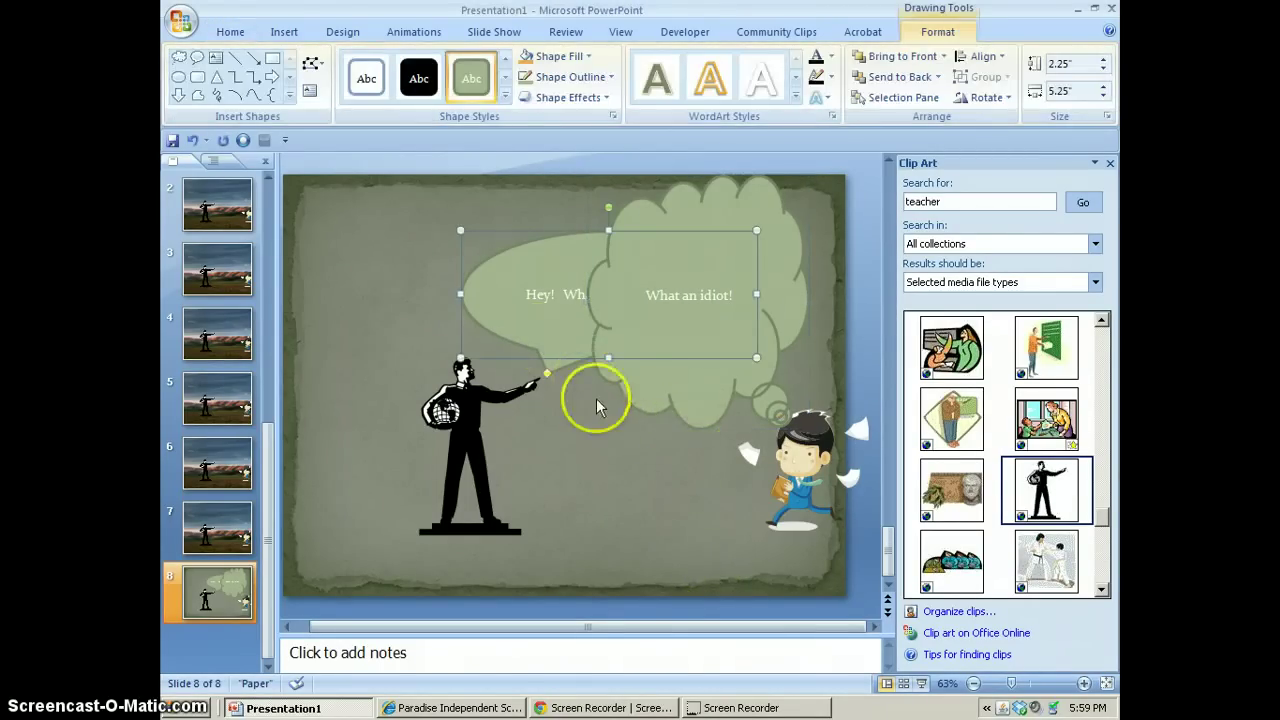
Scroll back and forth between slides to preview the running sequence
scroll(466, 409, "up", 3)
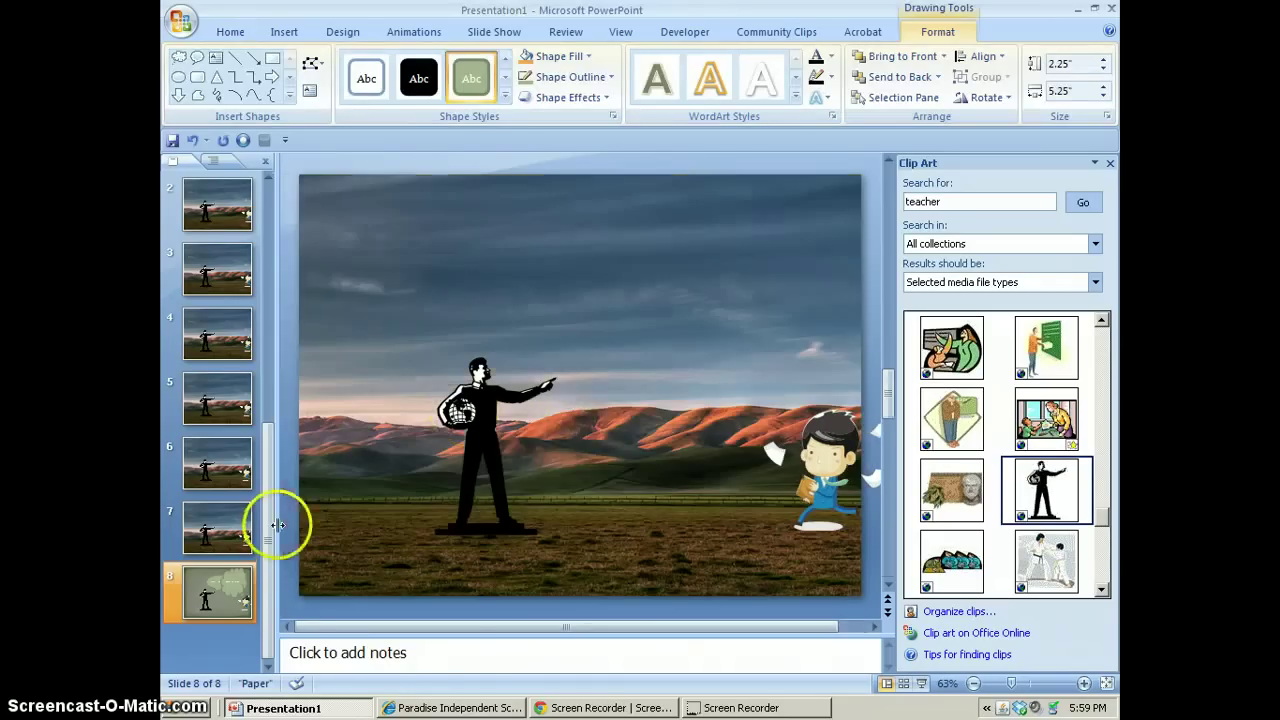
scroll(563, 458, "down", 3)
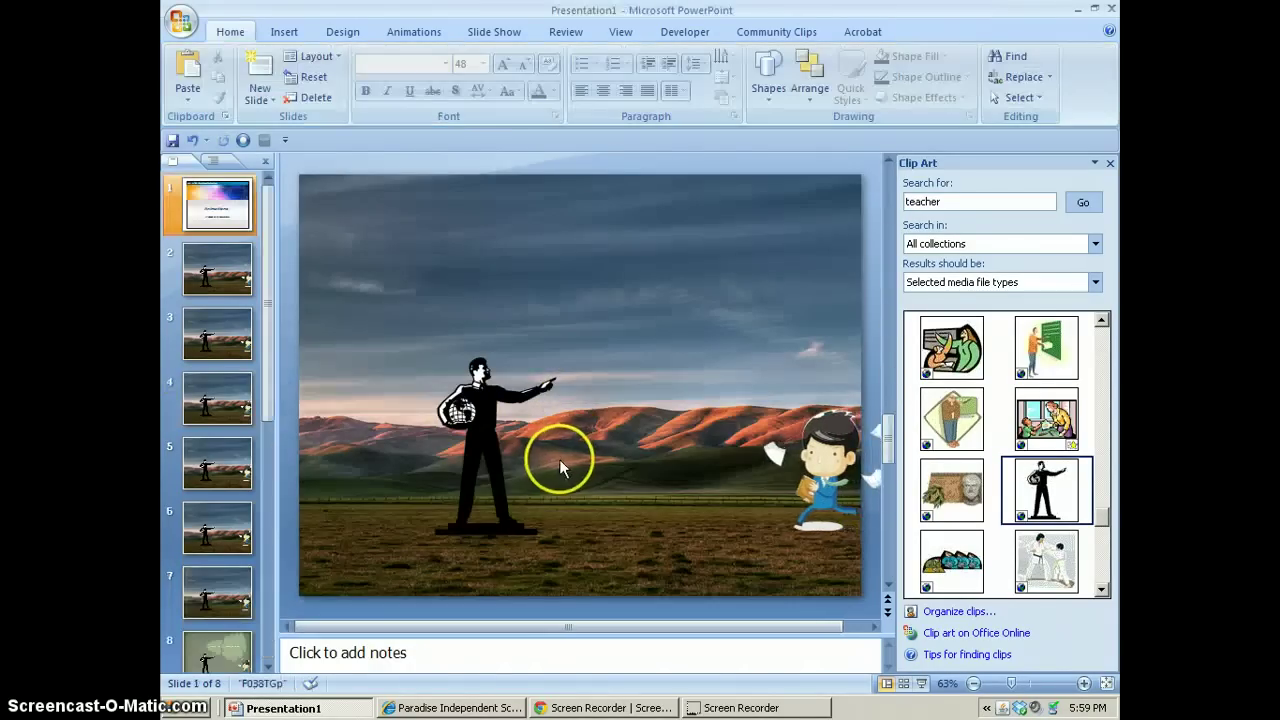
scroll(559, 462, "up", 3)
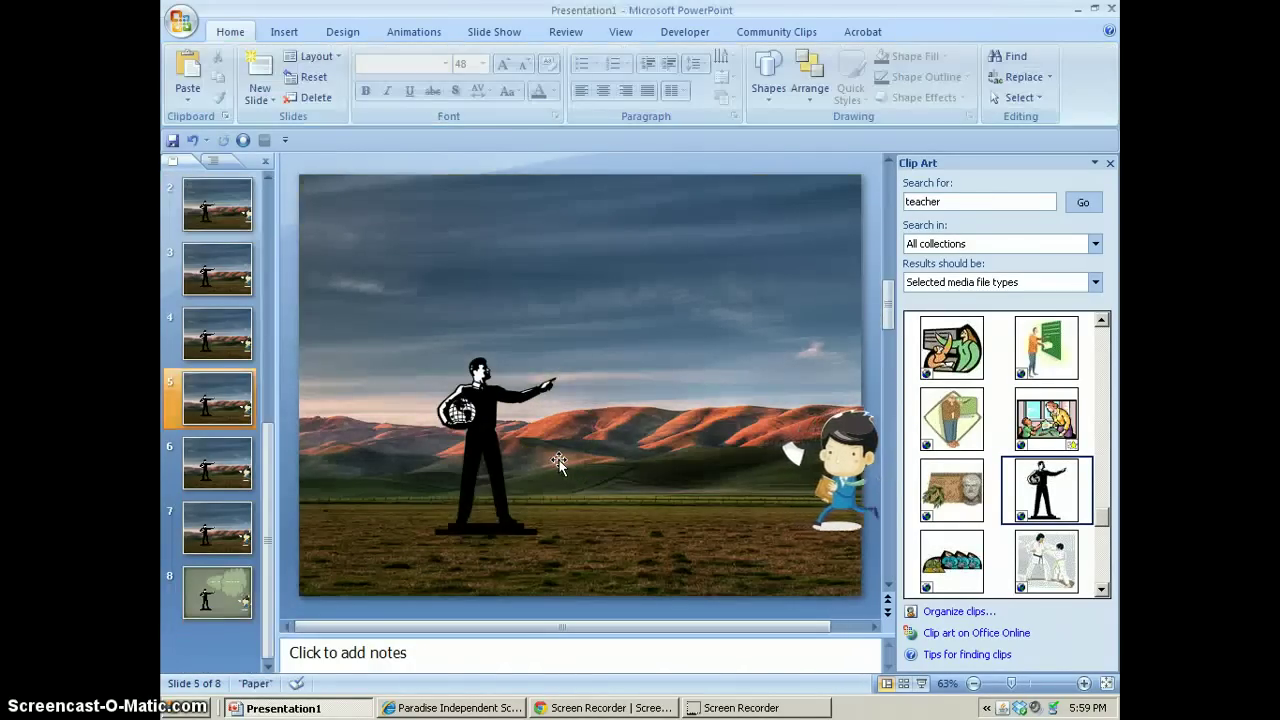
scroll(559, 462, "down", 3)
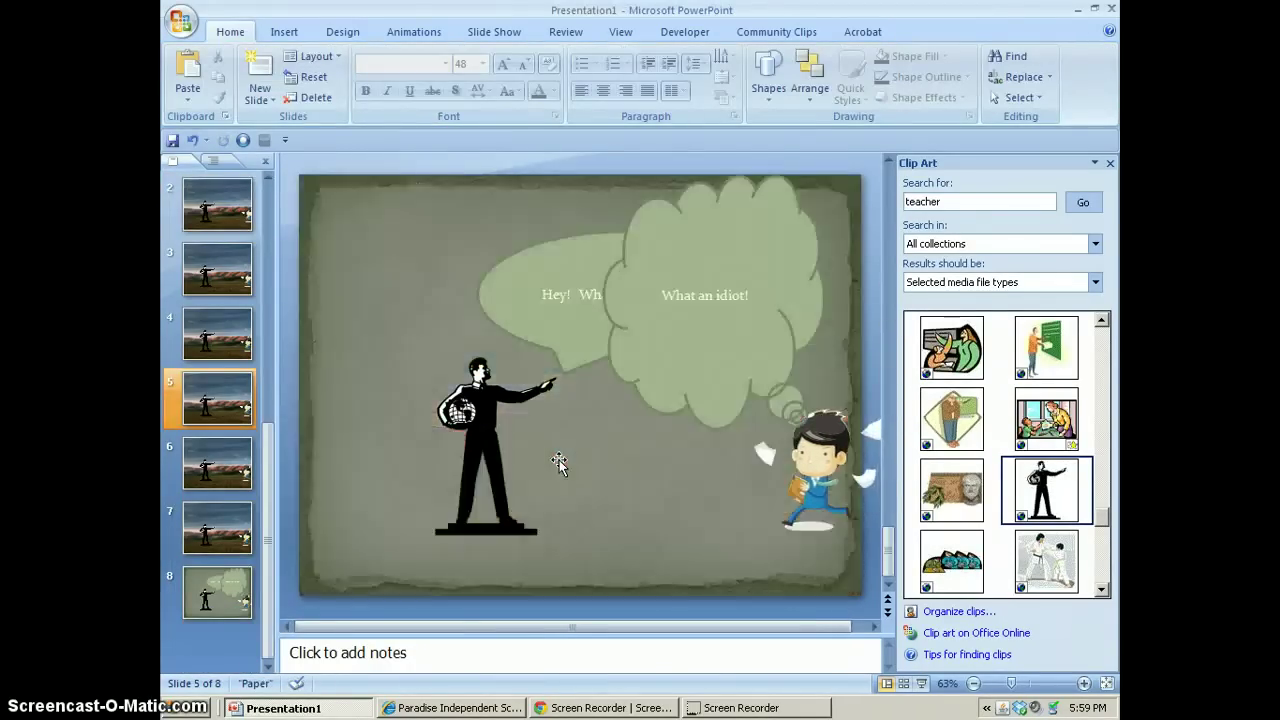
scroll(559, 462, "up", 5)
scroll(559, 462, "down", 2)
Browse through slides 3, 5 and 8 in the slides pane, finishing on slide 5
left_click(290, 458)
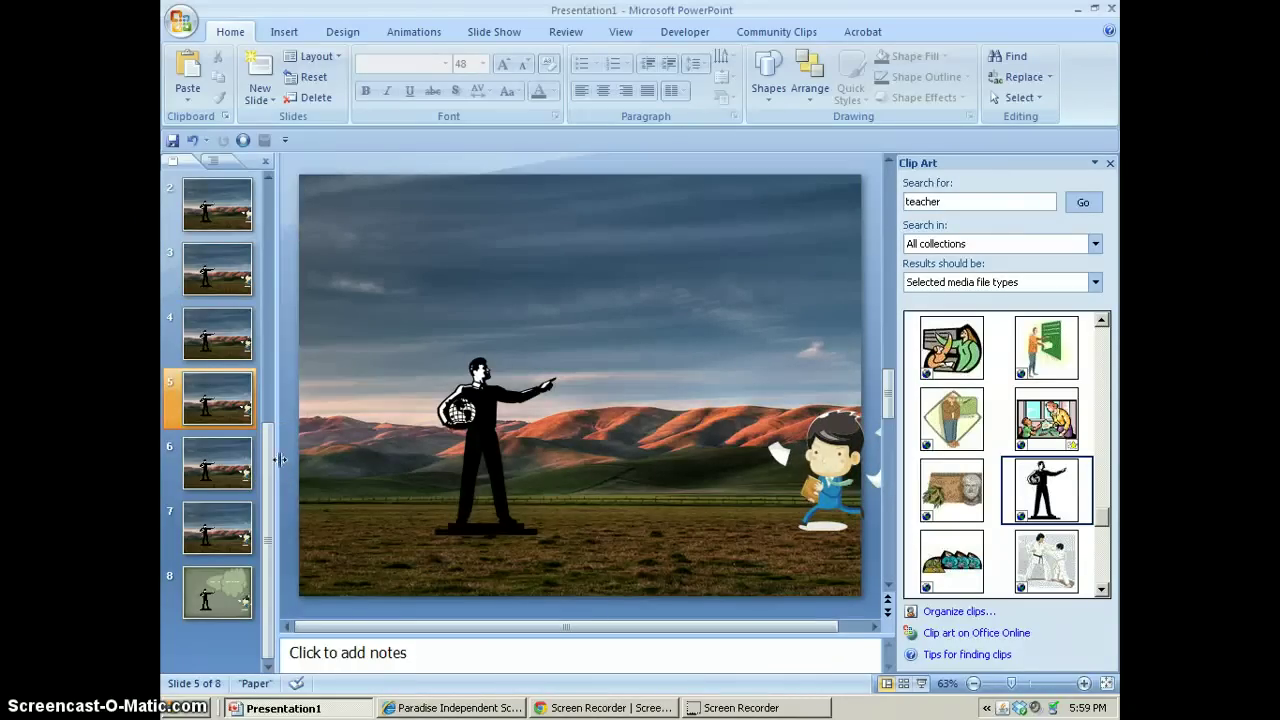
left_click(300, 462)
left_click_drag(267, 395, 266, 234)
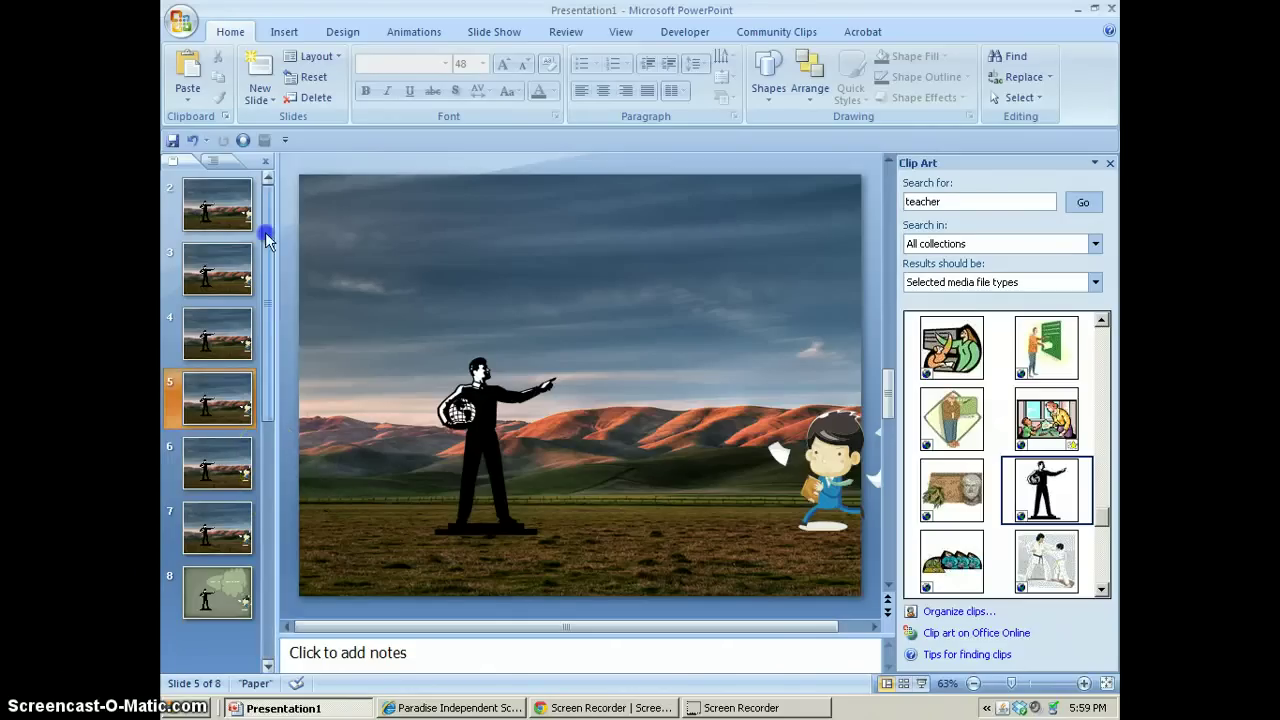
left_click(282, 312)
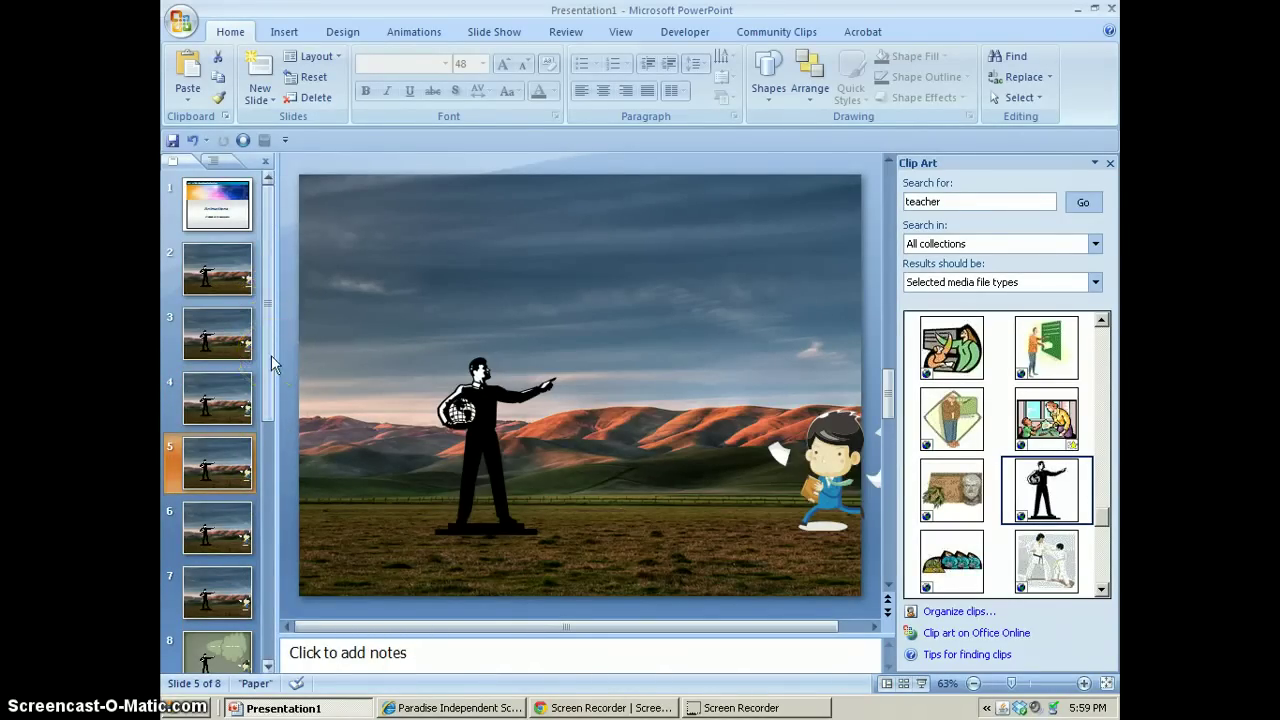
left_click(293, 358)
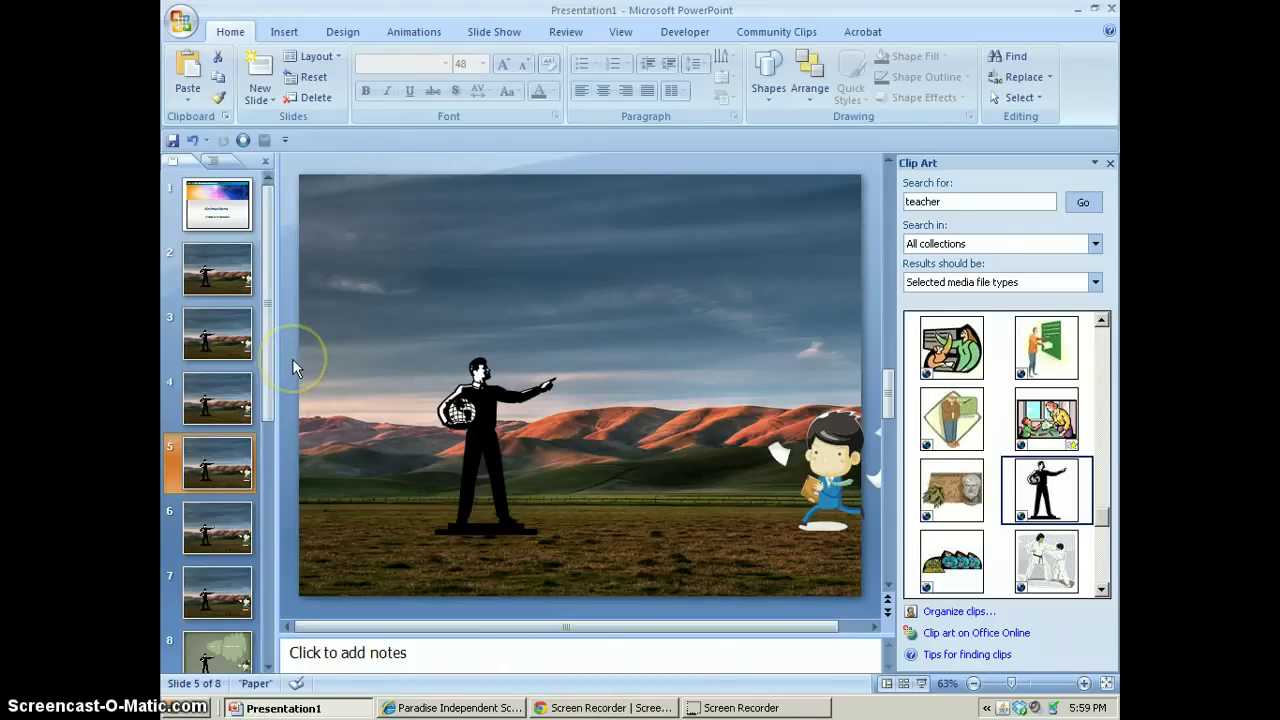
left_click(266, 402)
left_click_drag(245, 508, 300, 483)
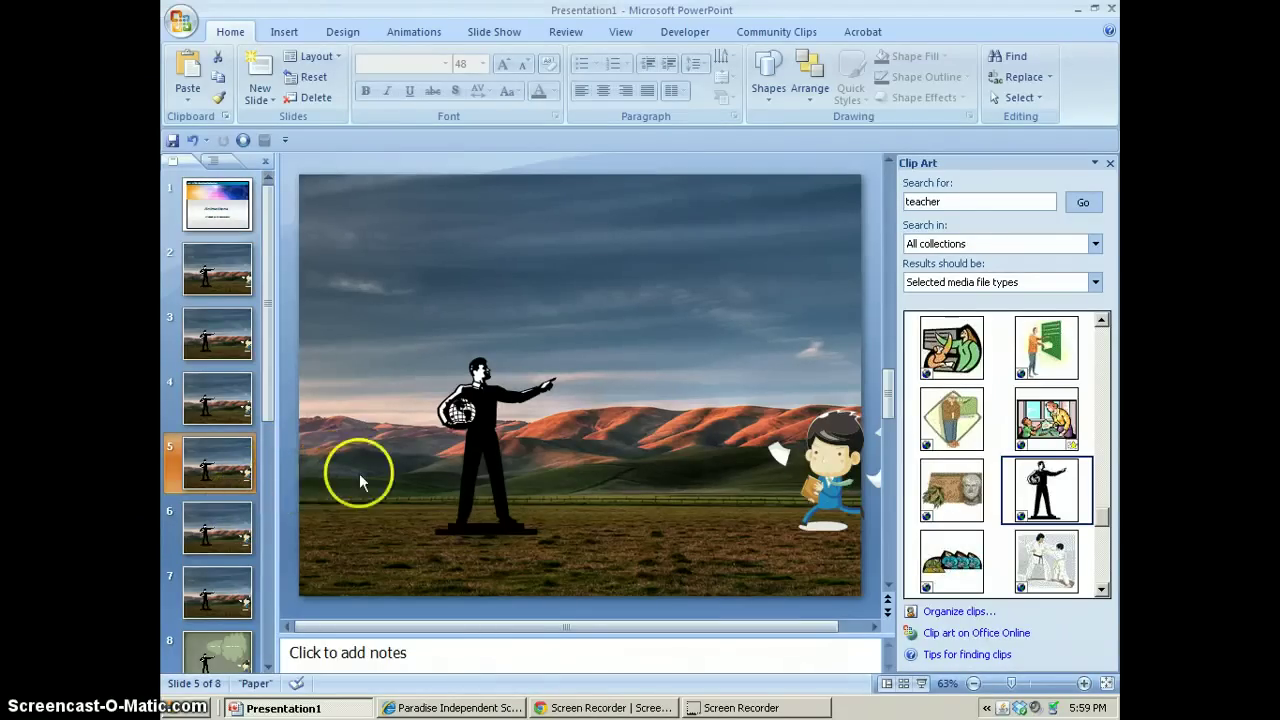